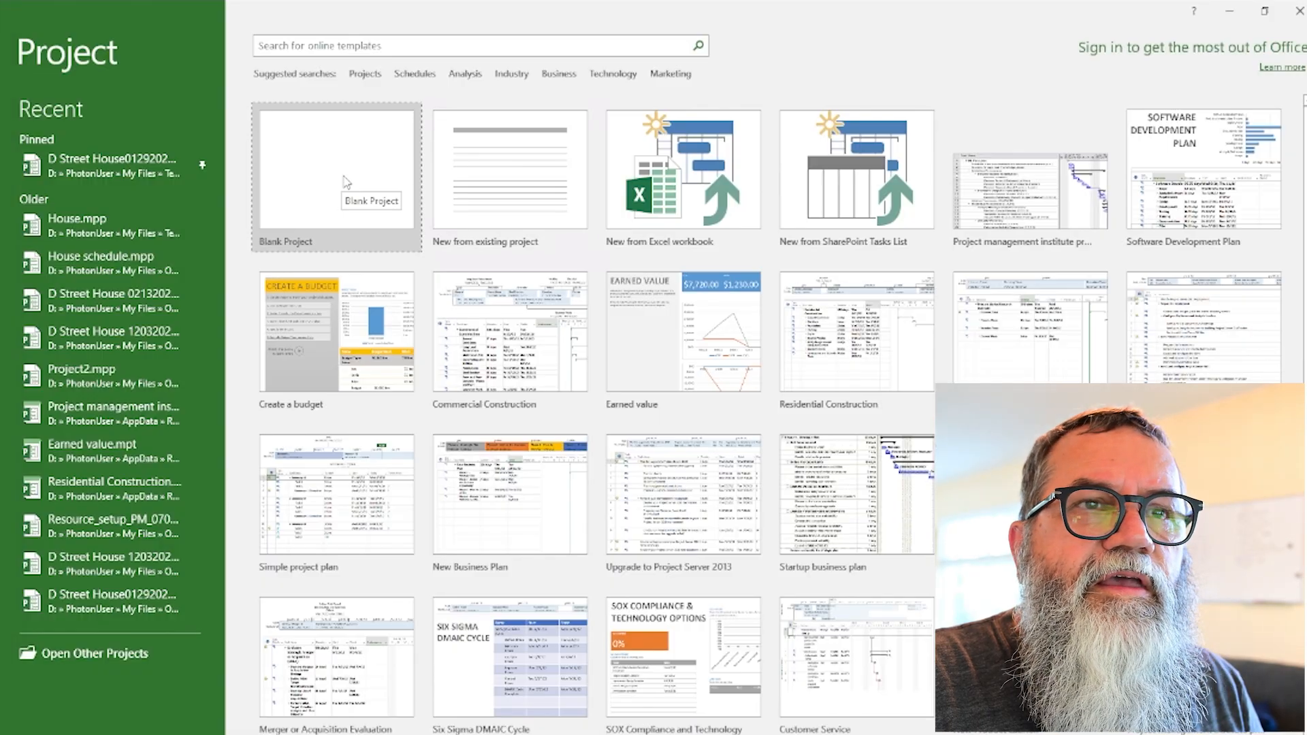
Create a new blank project and allow access to text and images copied to the clipboard.
left_click(346, 181)
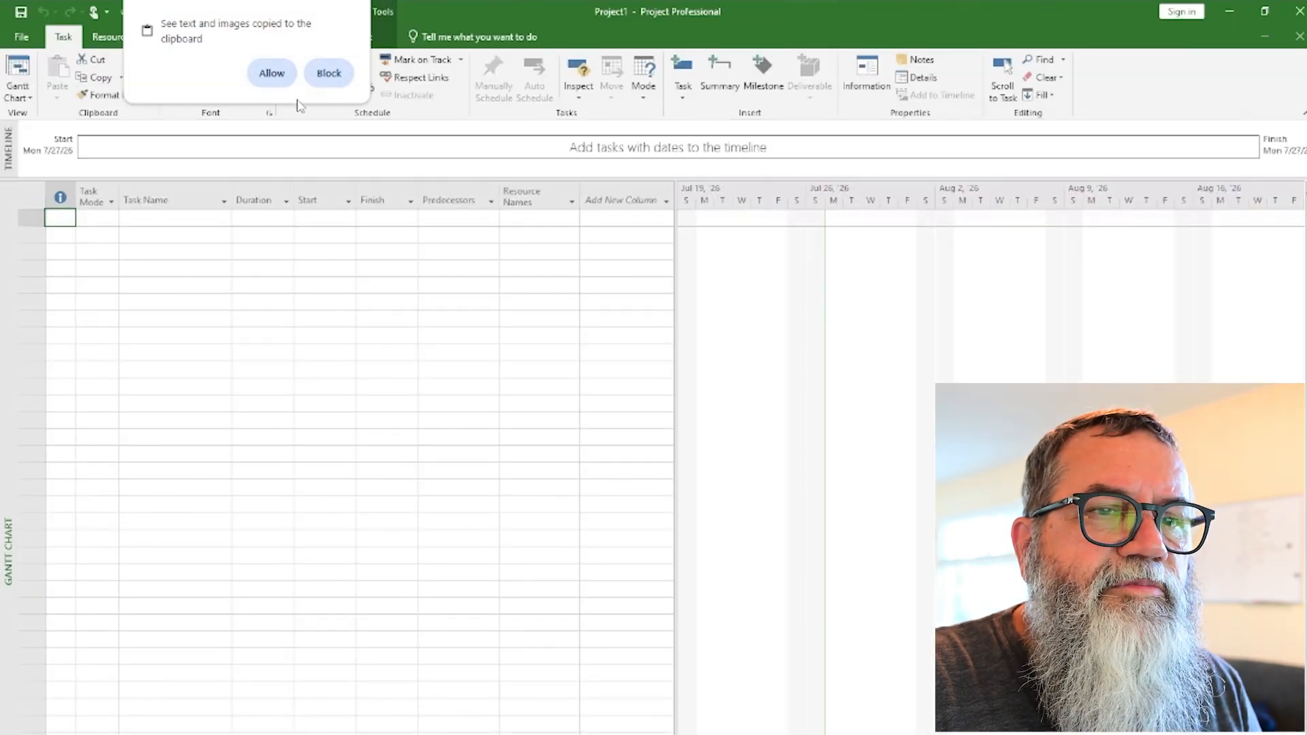
left_click(281, 75)
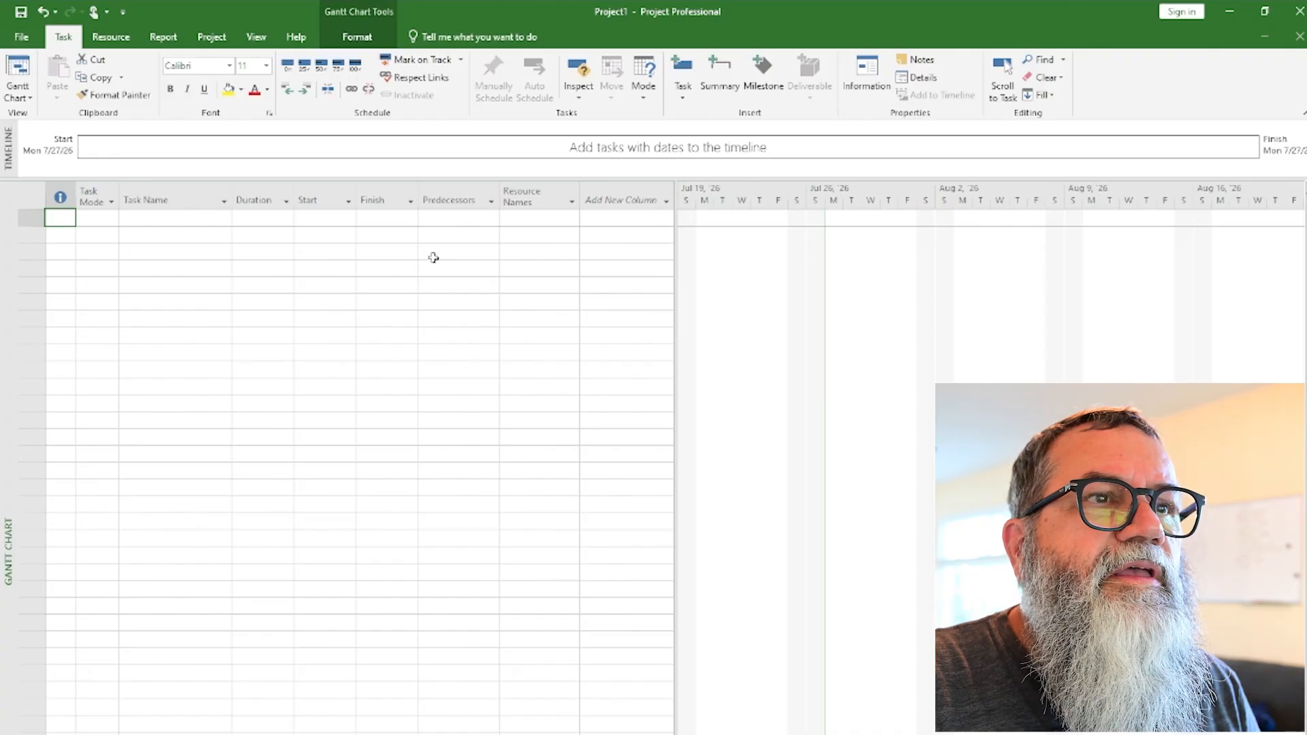
Set the project's start date to Tue 9/1/2026 in the project information.
left_click(213, 39)
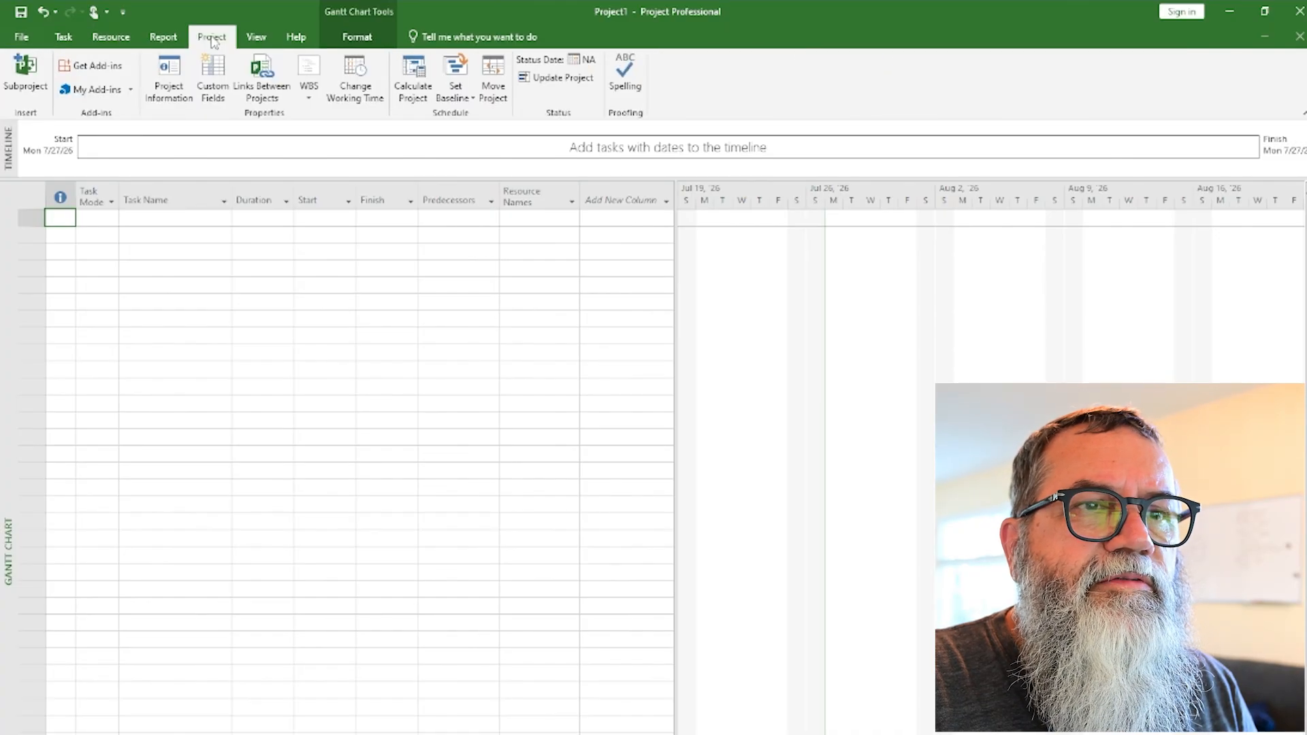
left_click(175, 70)
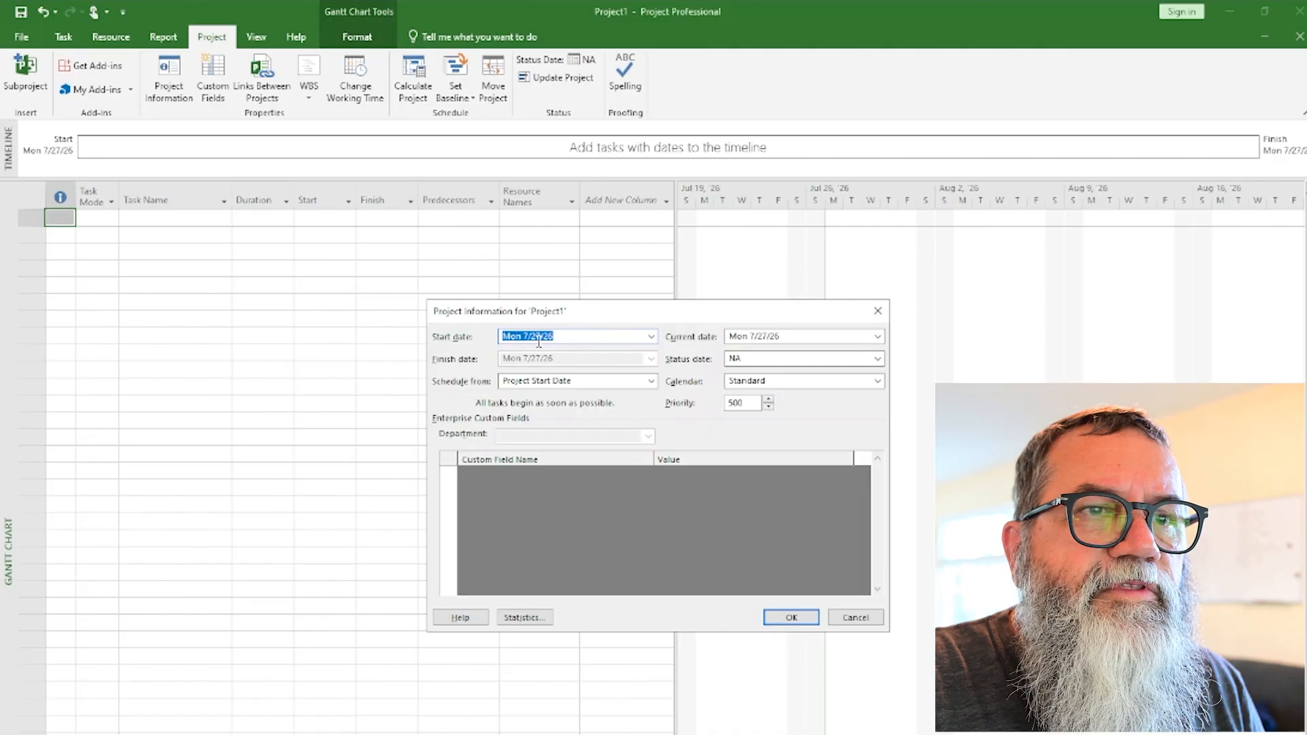
left_click(651, 336)
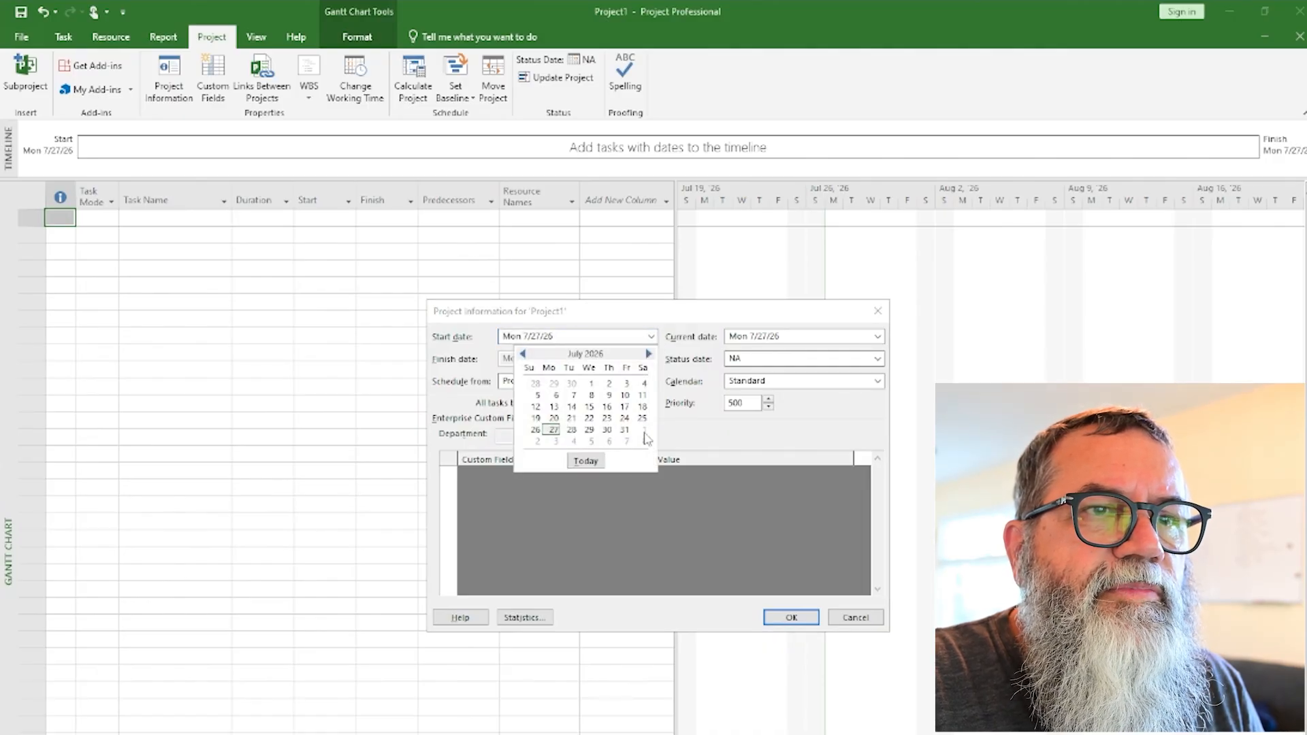
left_click(648, 354)
left_click(648, 354)
left_click(576, 387)
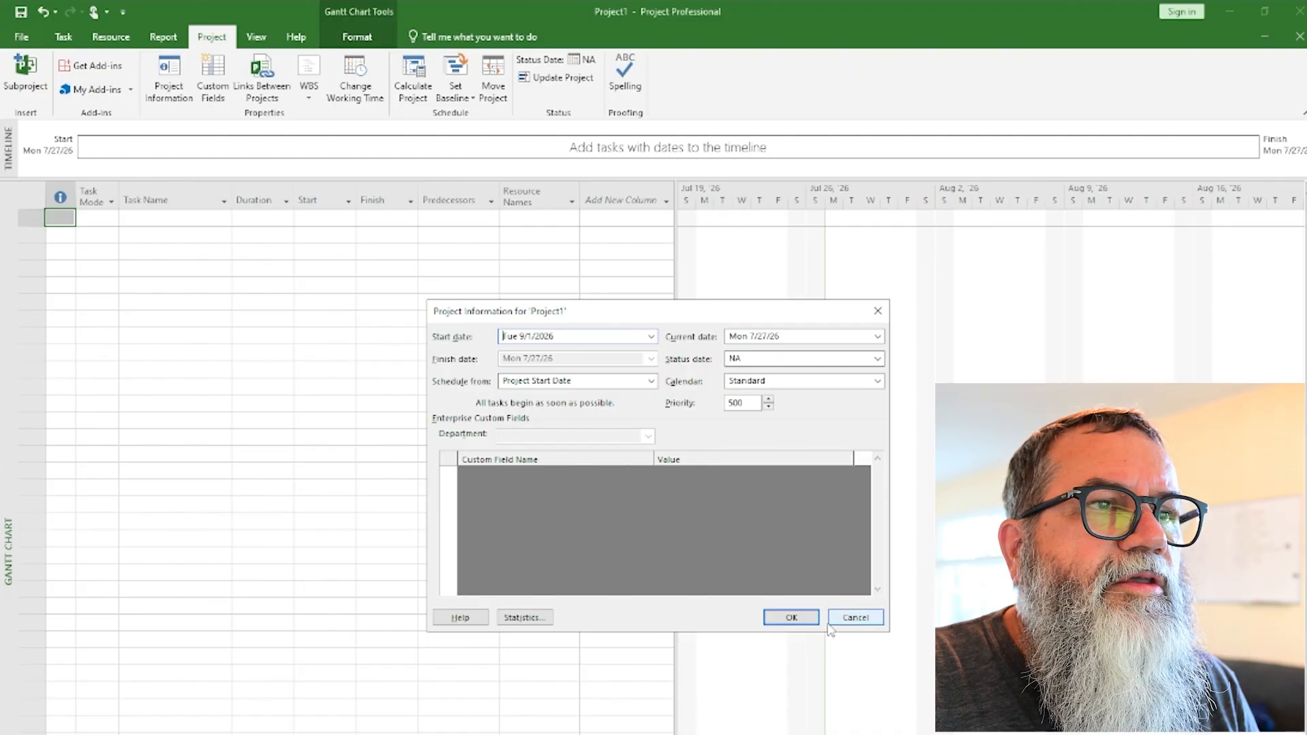
left_click(790, 616)
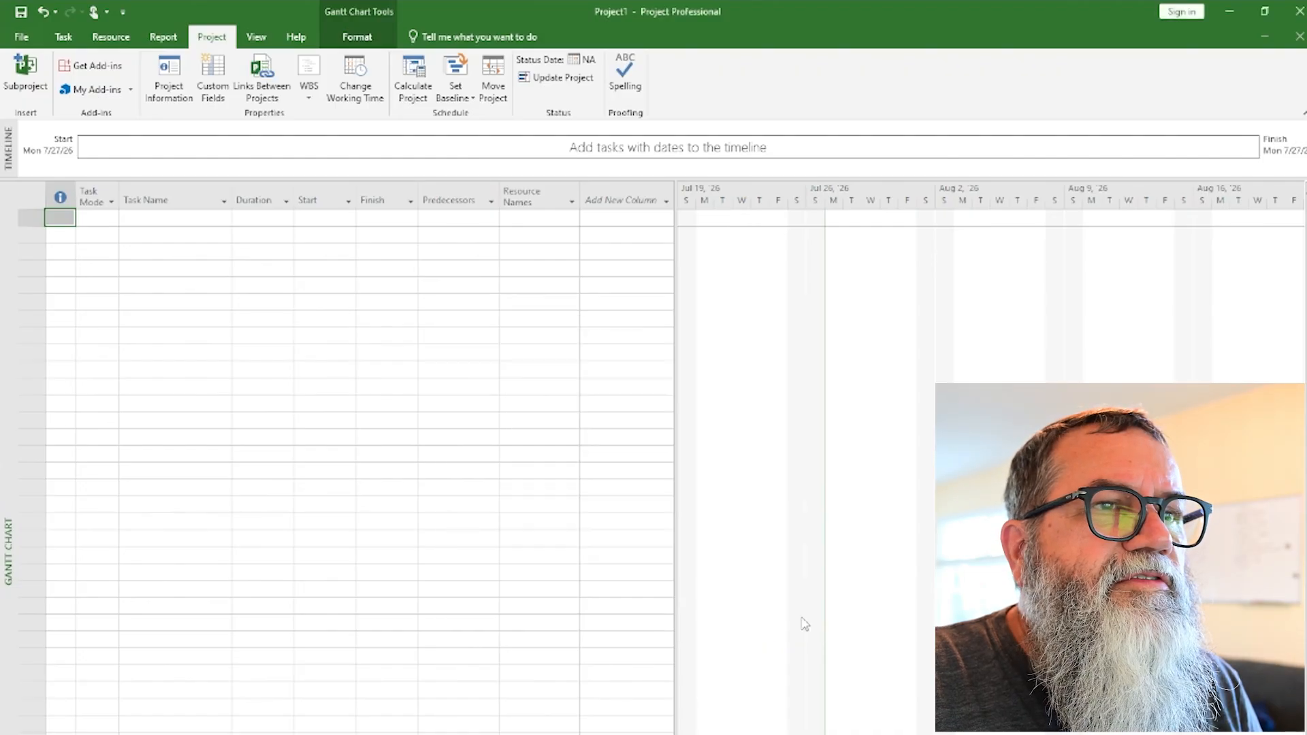
Enter the first three tasks in the empty task list: Engineering, Foundation and Framing.
left_click(193, 219)
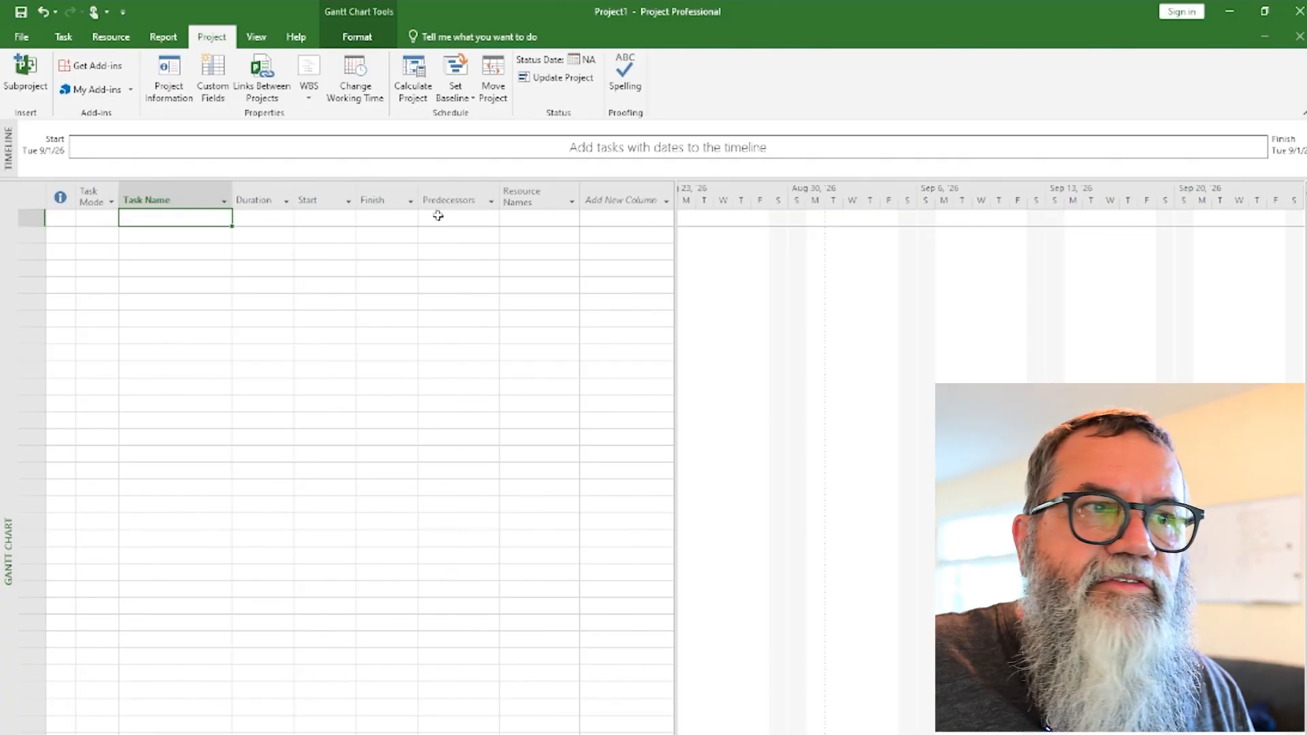
left_click(177, 218)
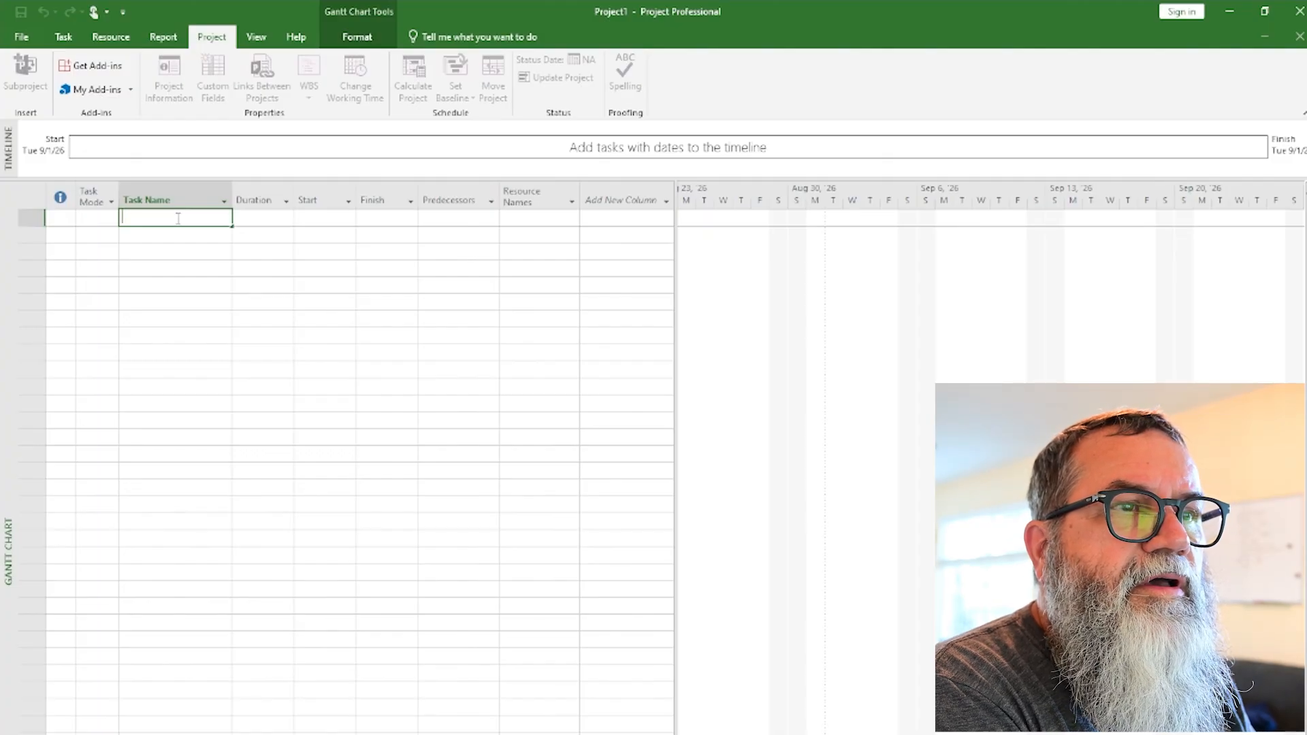
type("Eng")
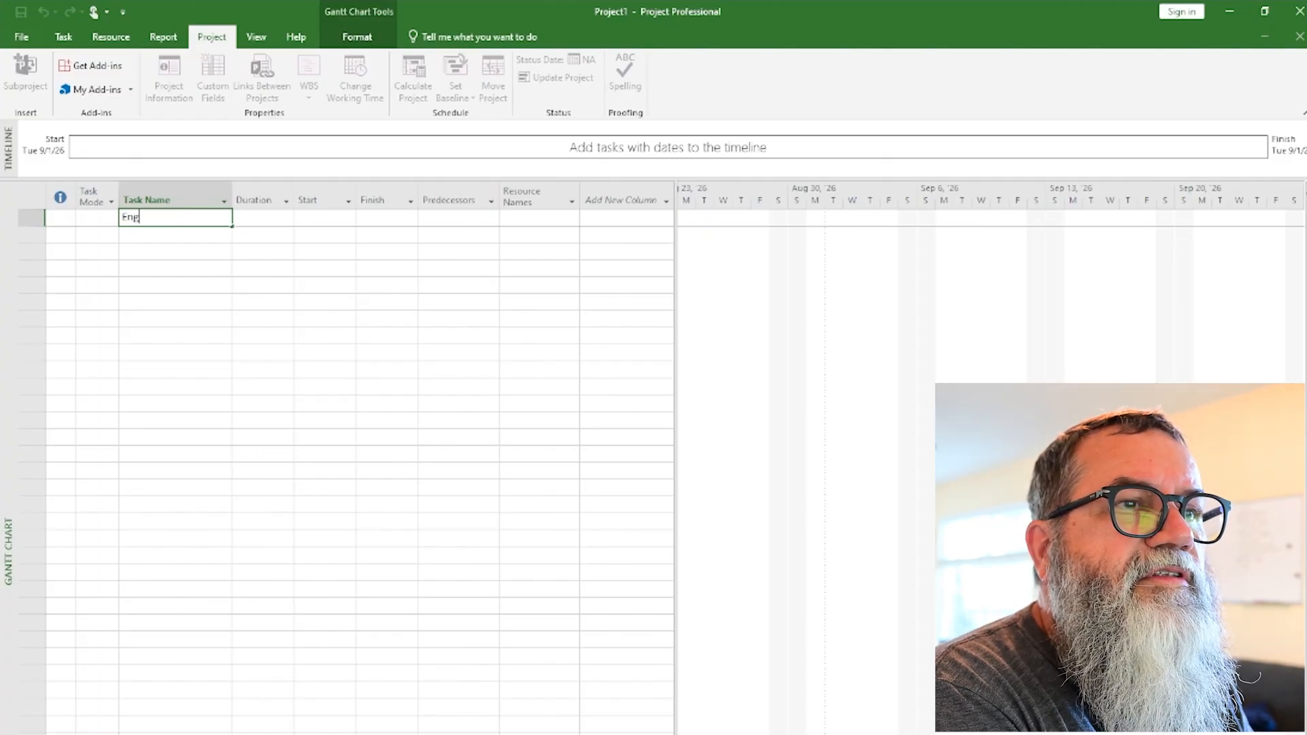
type("ineering")
key("Return")
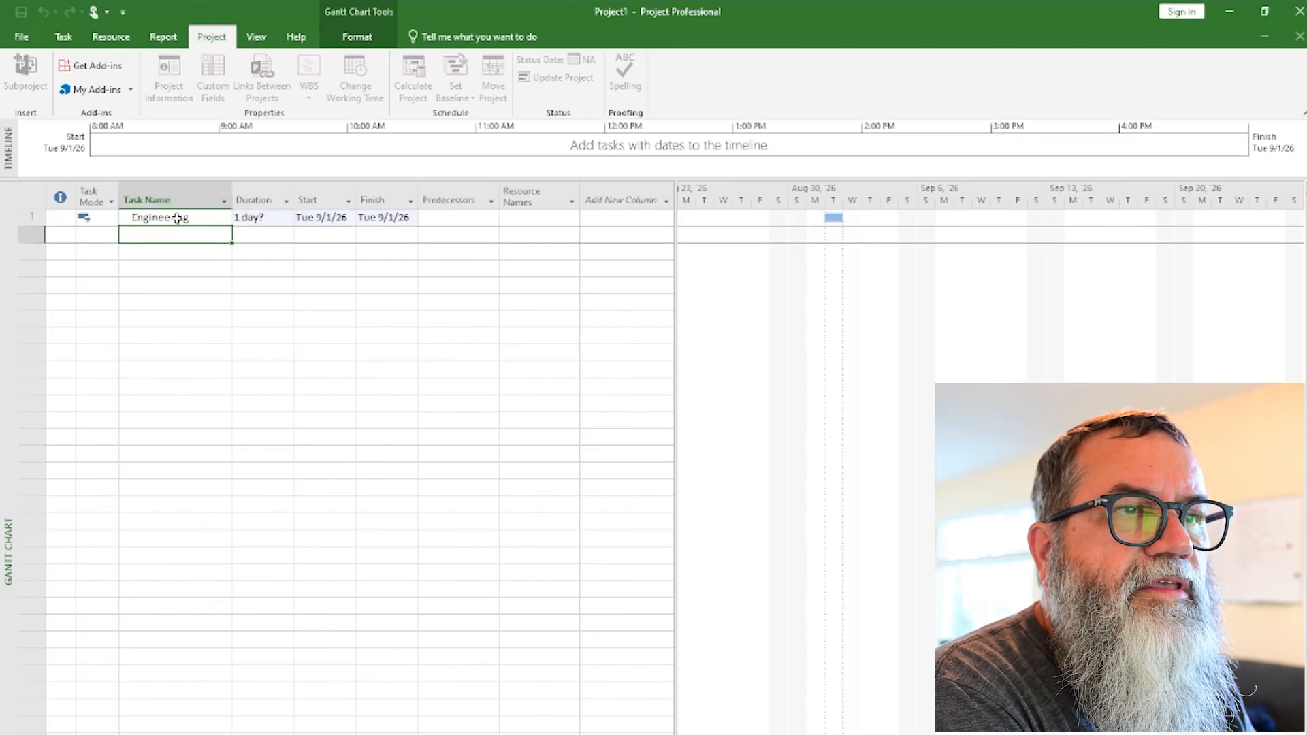
type("Foundation")
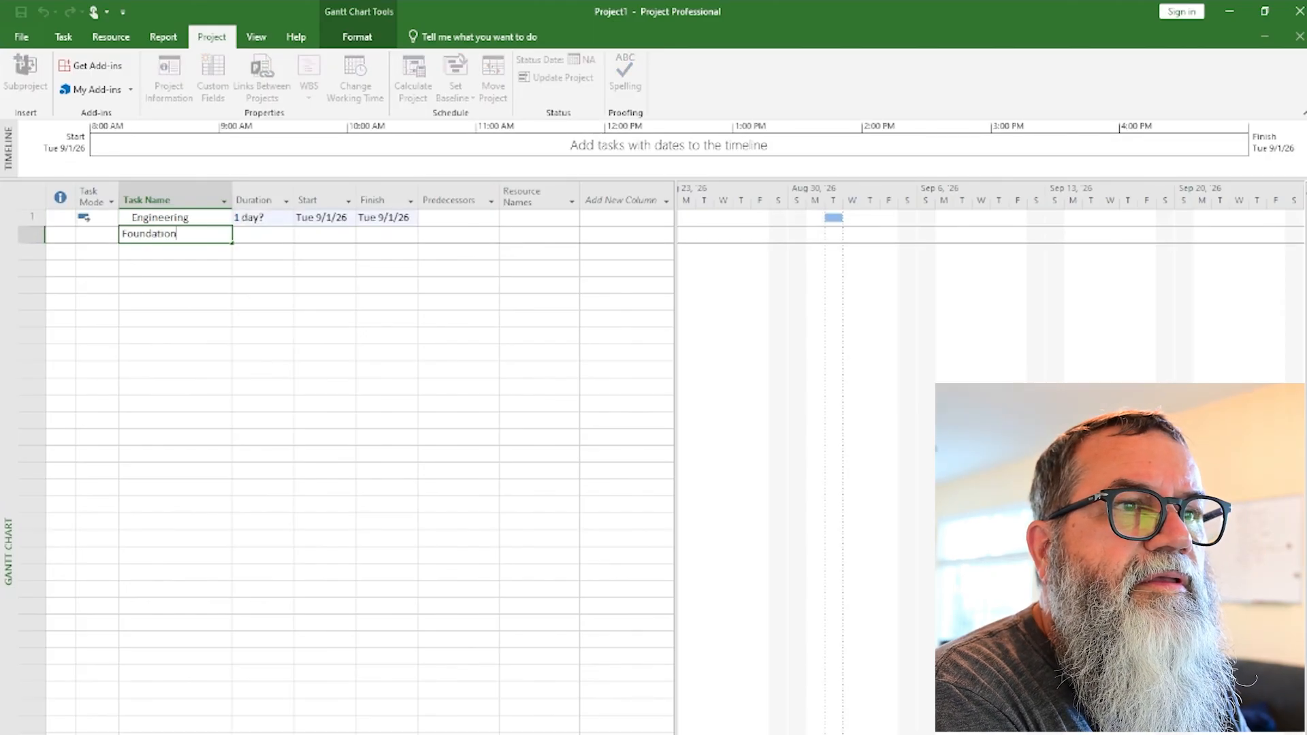
key("Return")
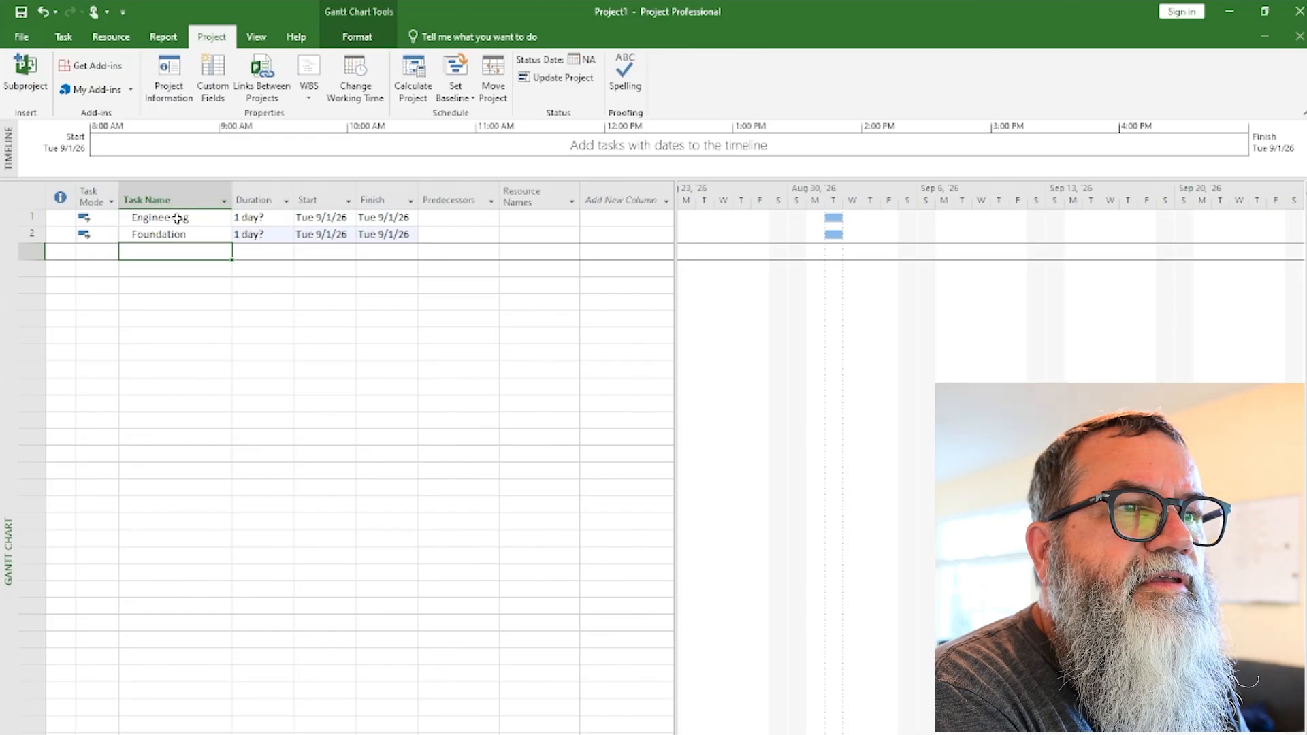
type("Framing")
key("Return")
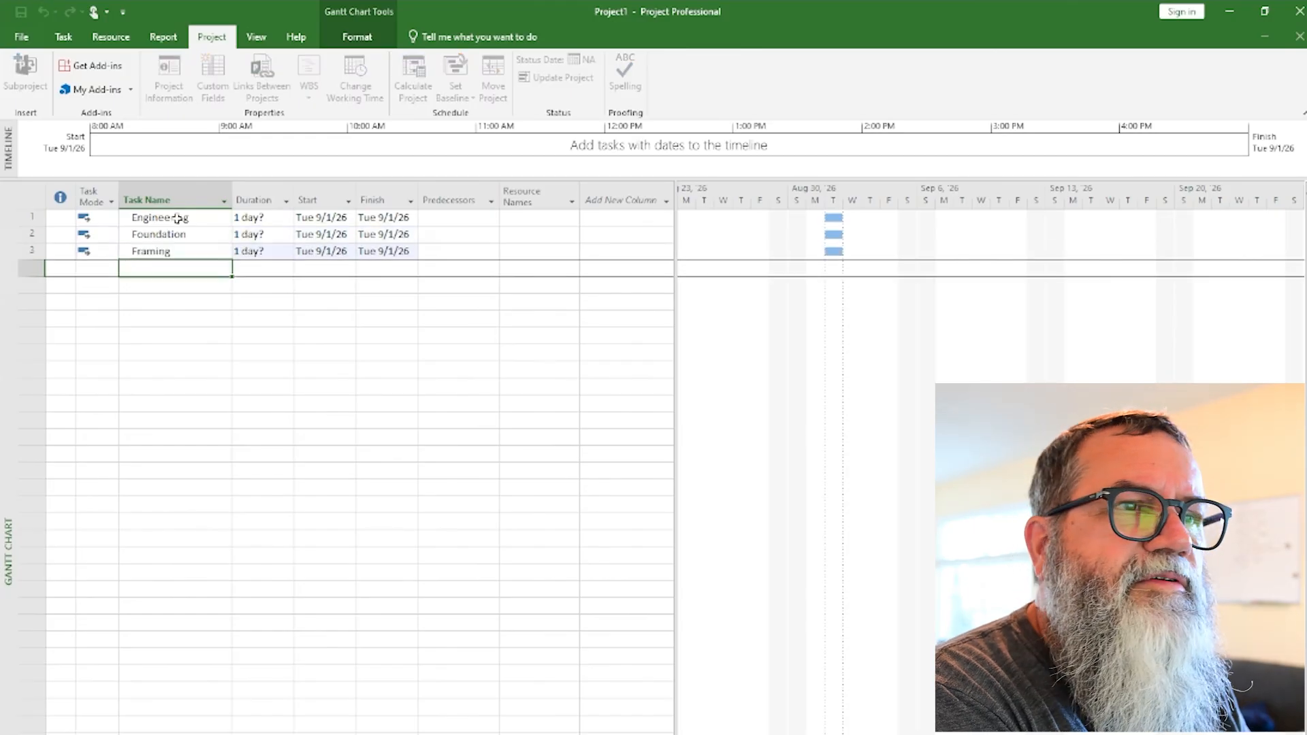
Add the tasks Utilities, Elec, Plumb and HVAC below Framing.
type("Utilitie")
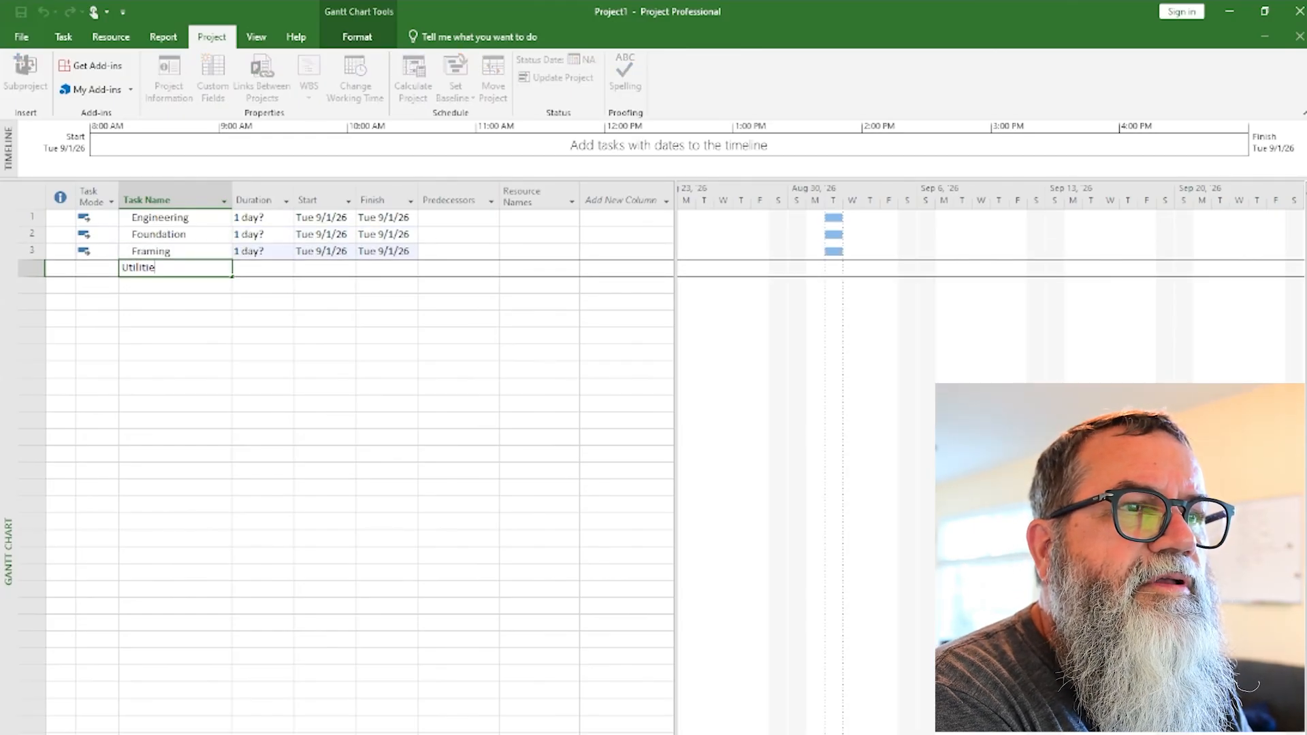
type("s")
key("Return")
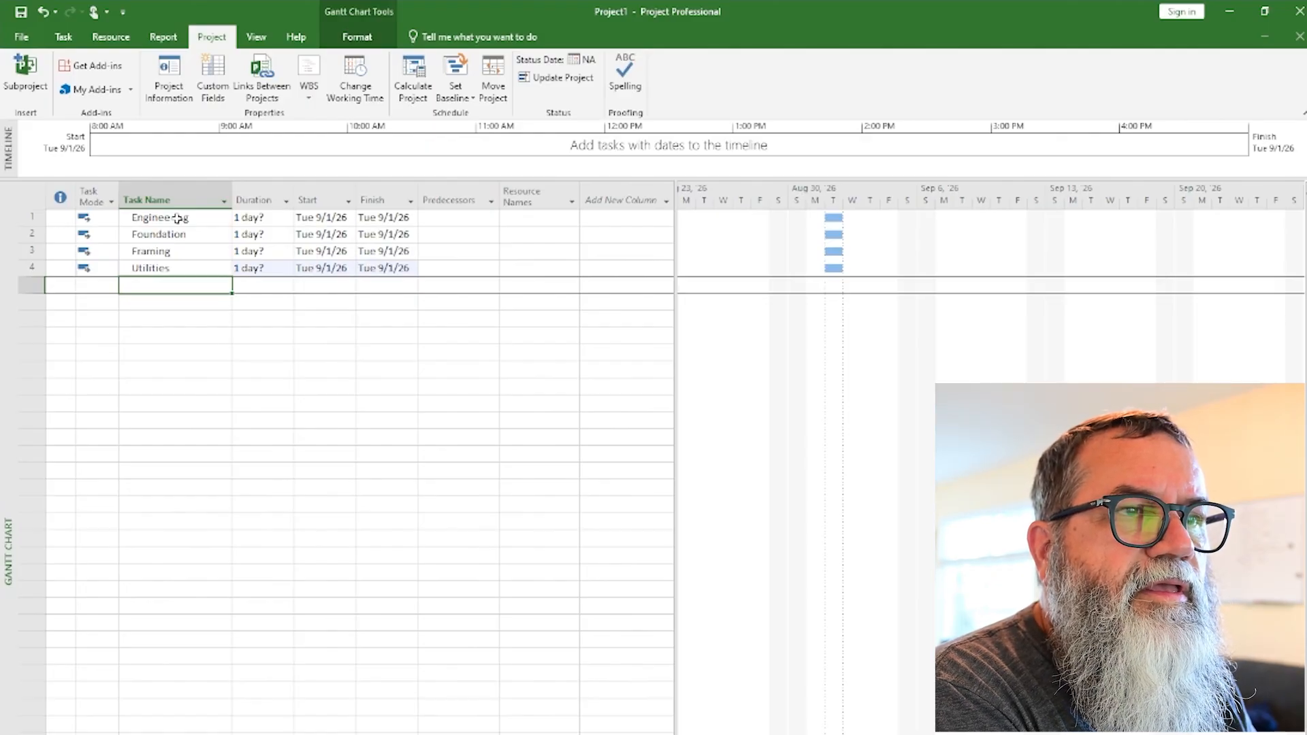
type("Elec")
key("Return")
type("Pl")
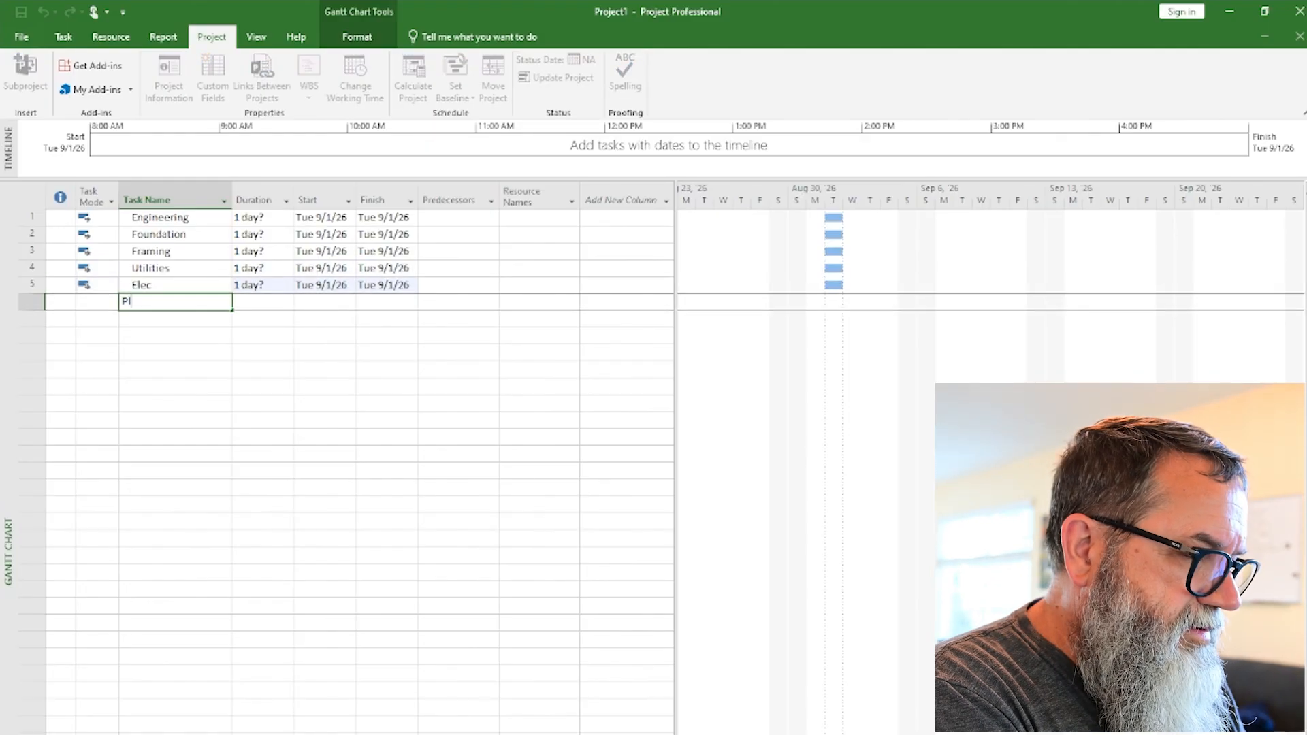
type("umb")
key("Return")
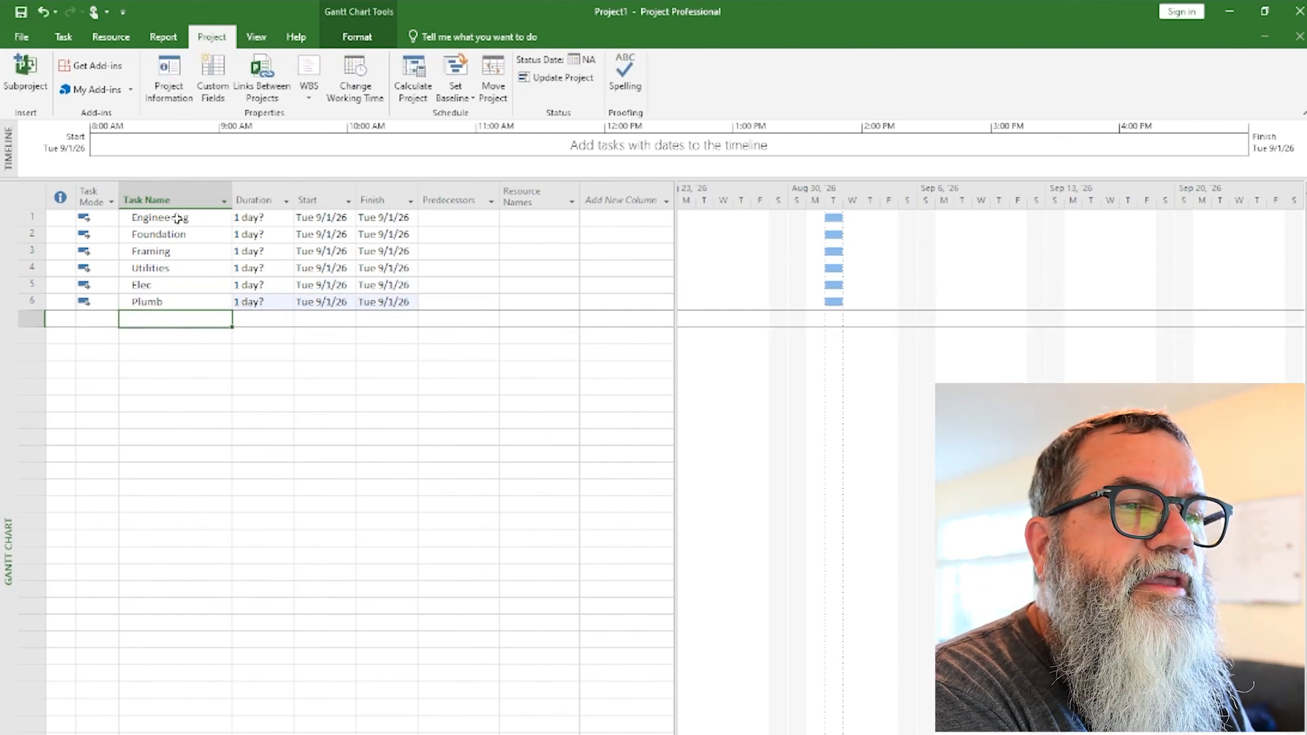
type("HVAC")
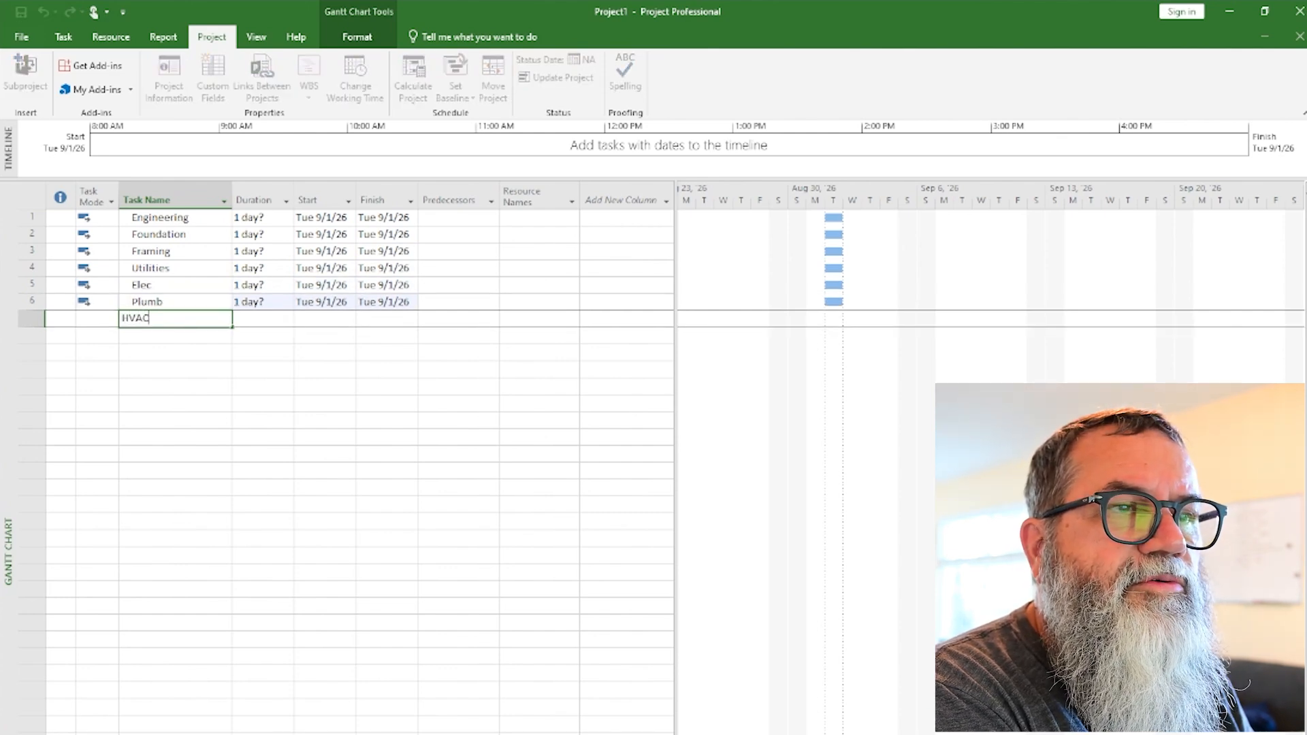
key("Return")
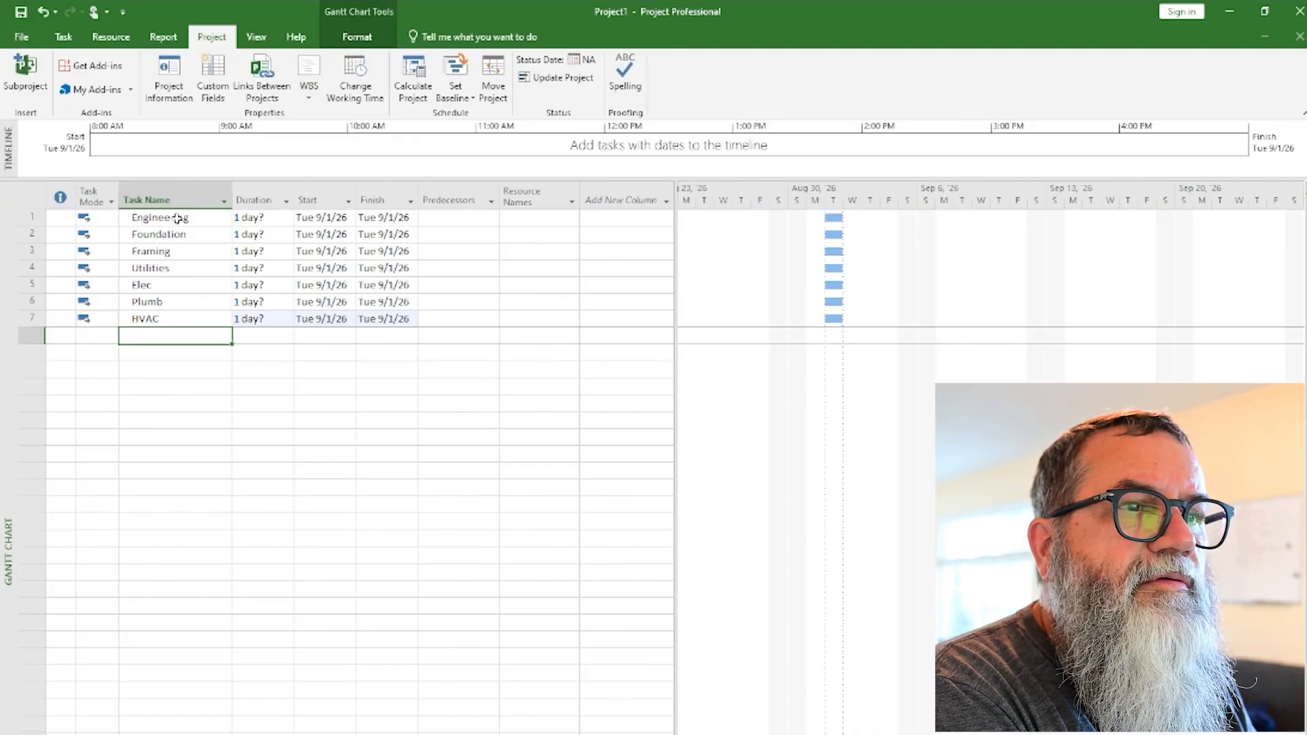
Add the tasks Cabinets, Flooring and Finish at the end of the task list.
type("Ca")
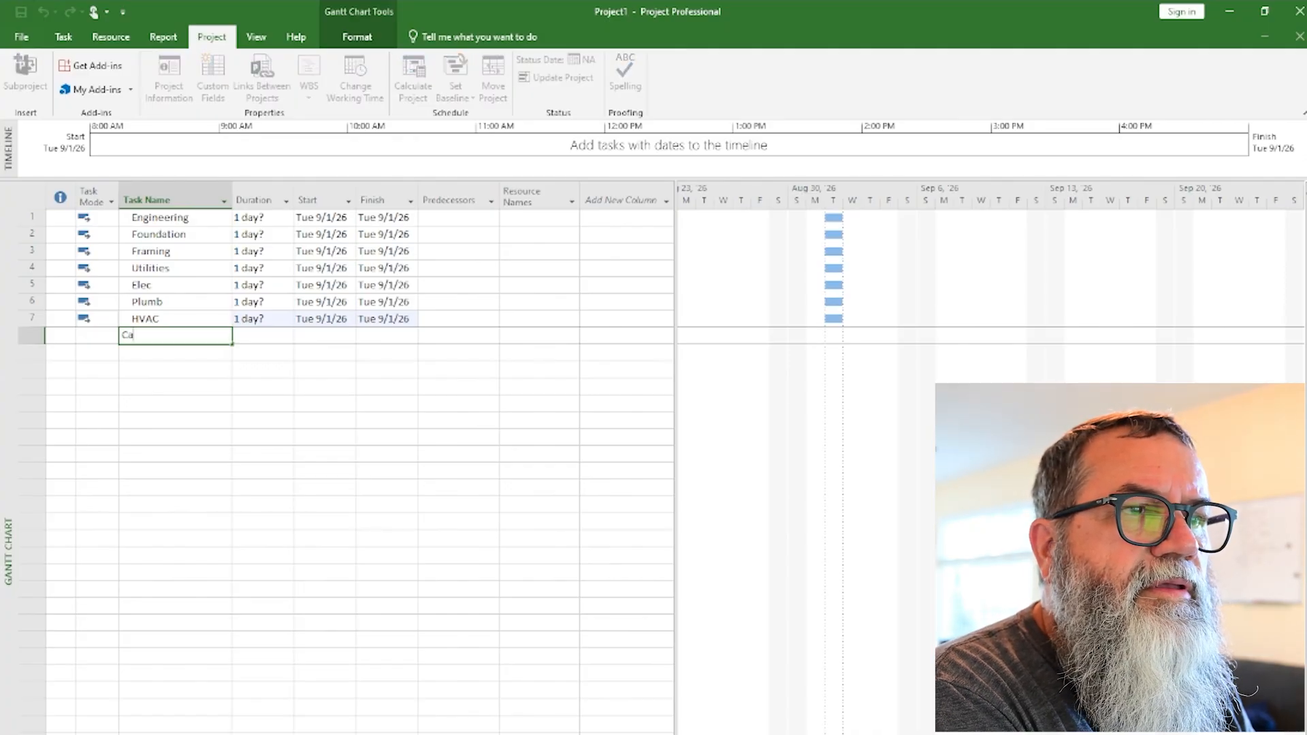
type("binets")
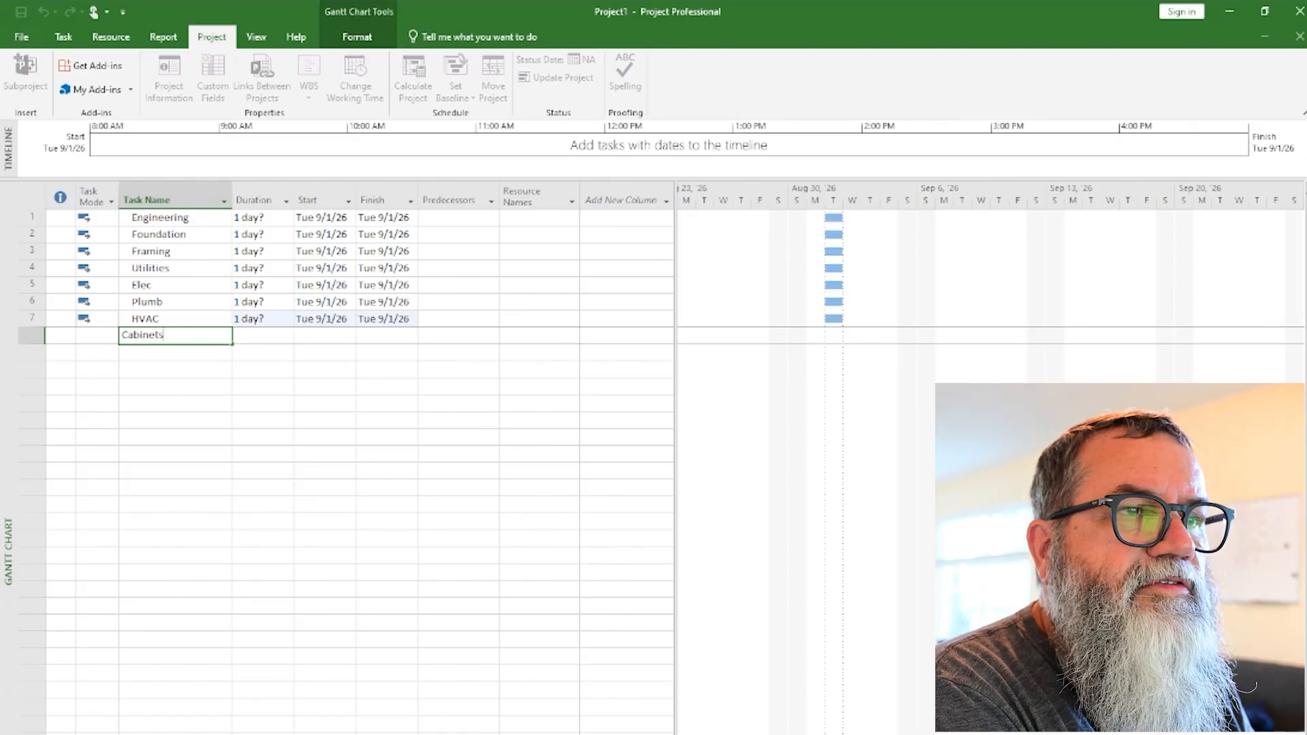
key("Return")
type("Flooring")
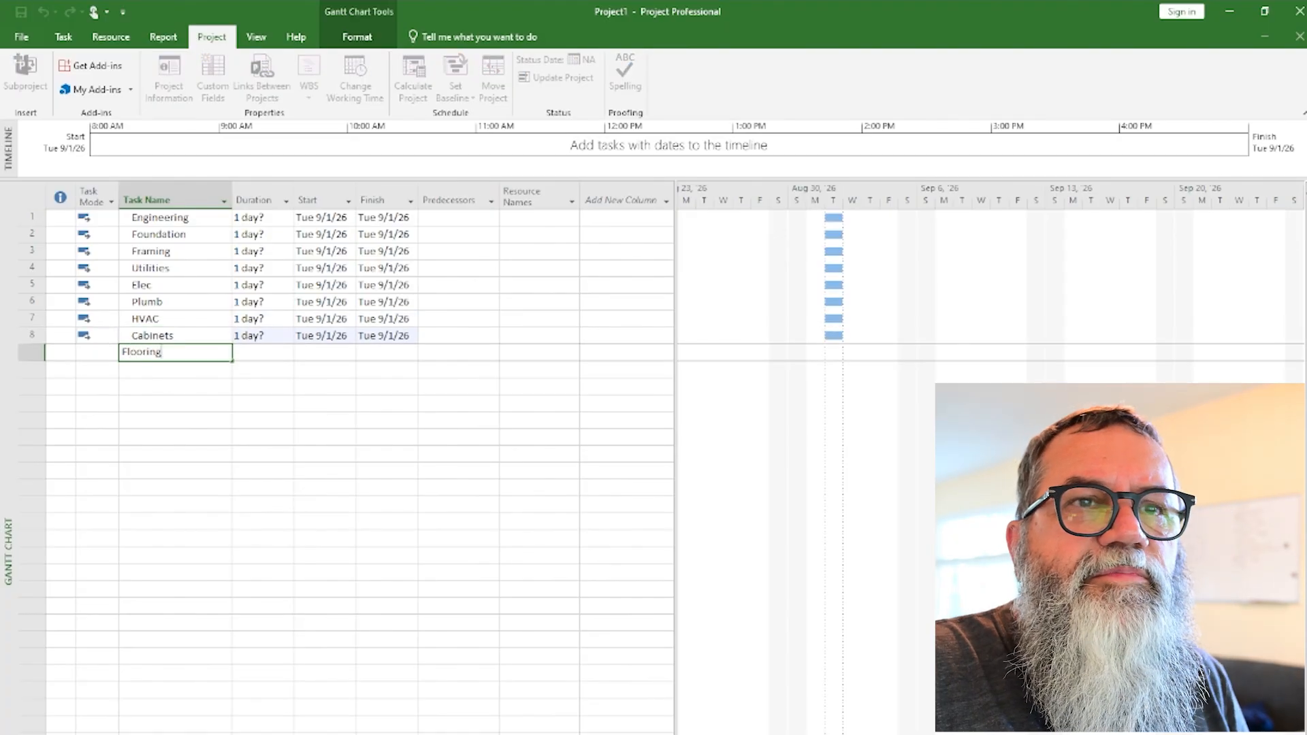
key("Escape")
key("Return")
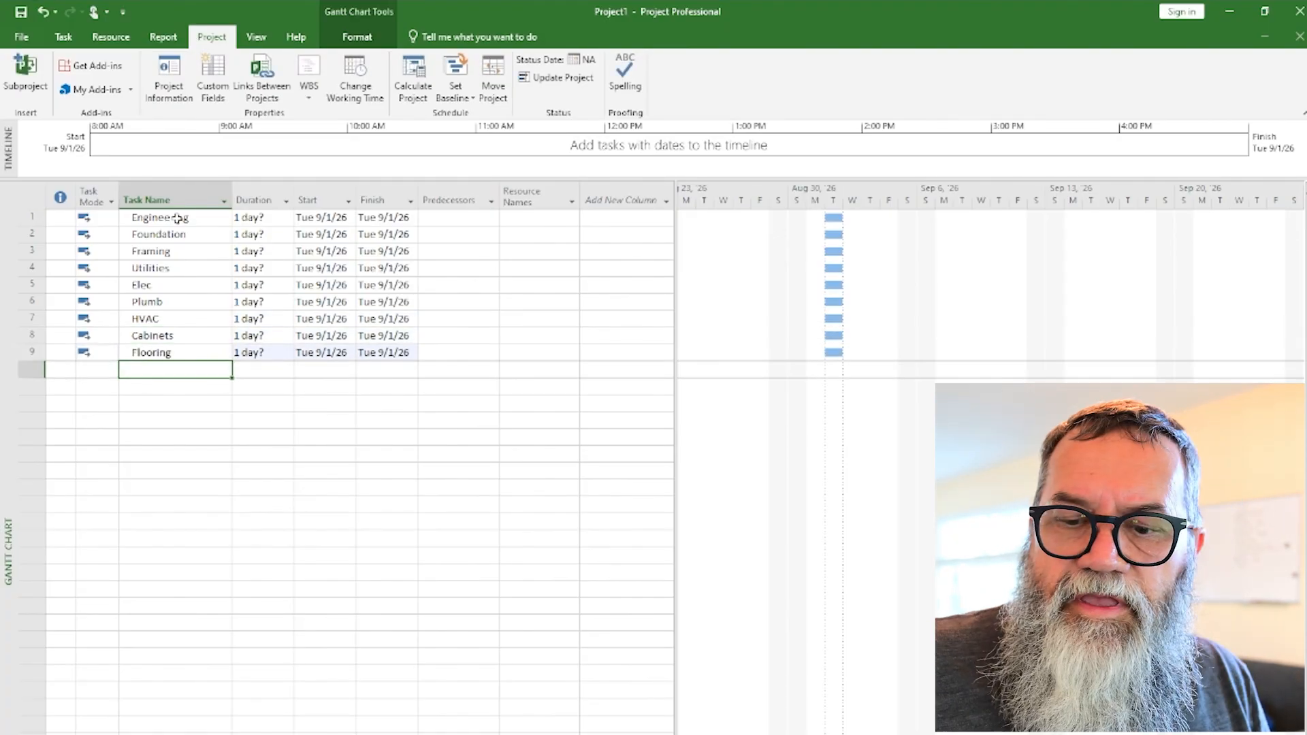
type("Finish")
key("Return")
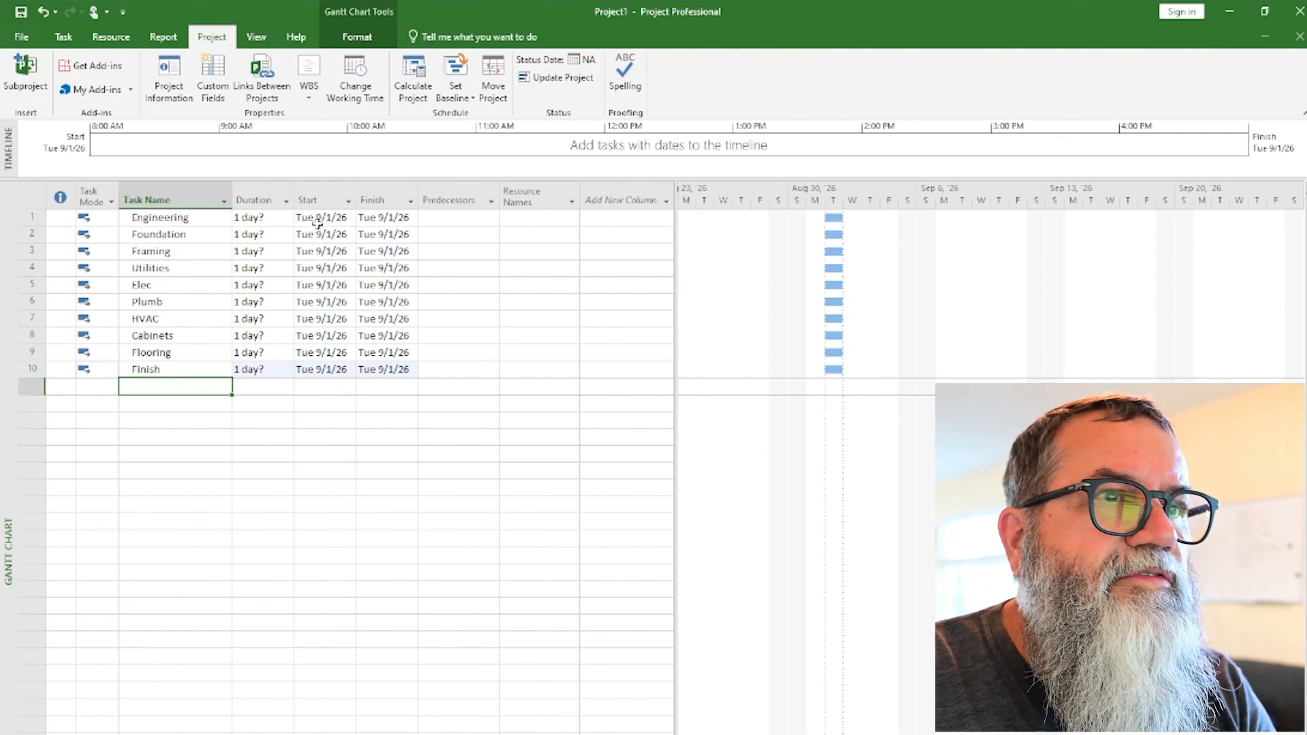
Set the durations of Engineering to 30 days, Foundation to 10 days and Framing to 20 days.
left_click(281, 220)
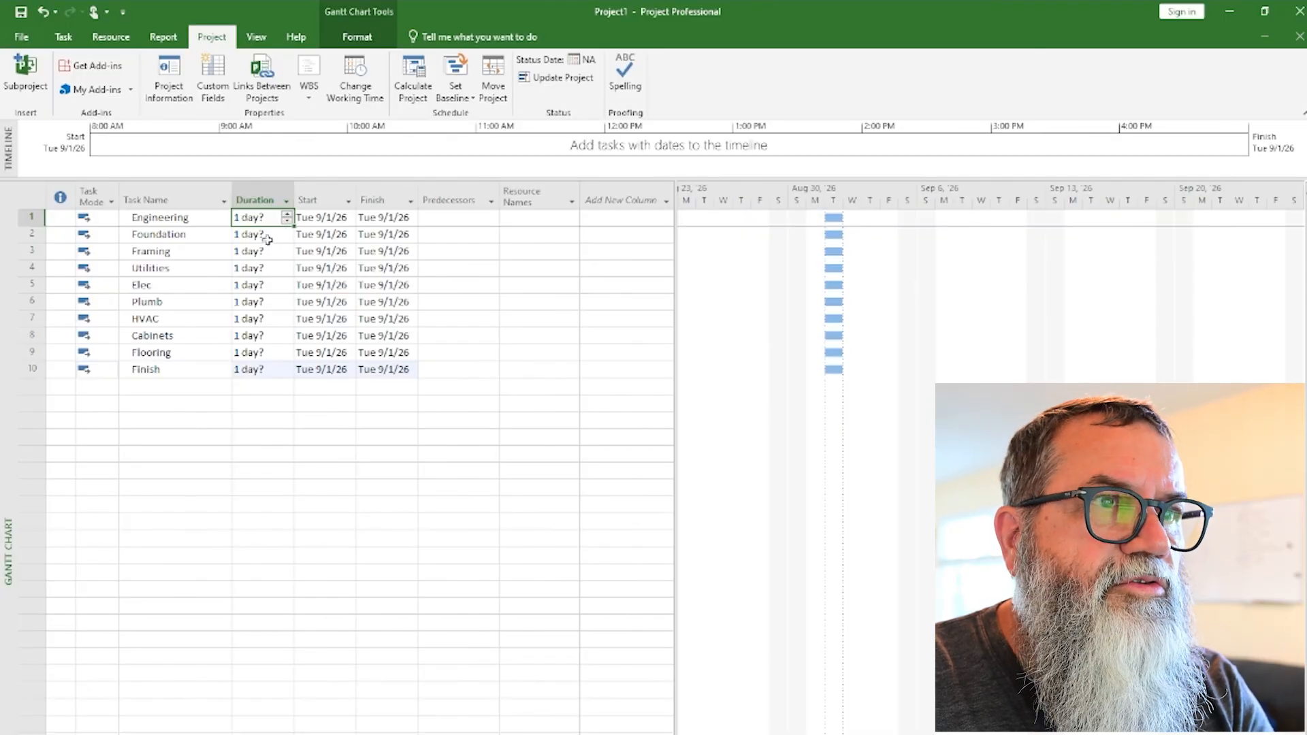
type("30")
key("Return")
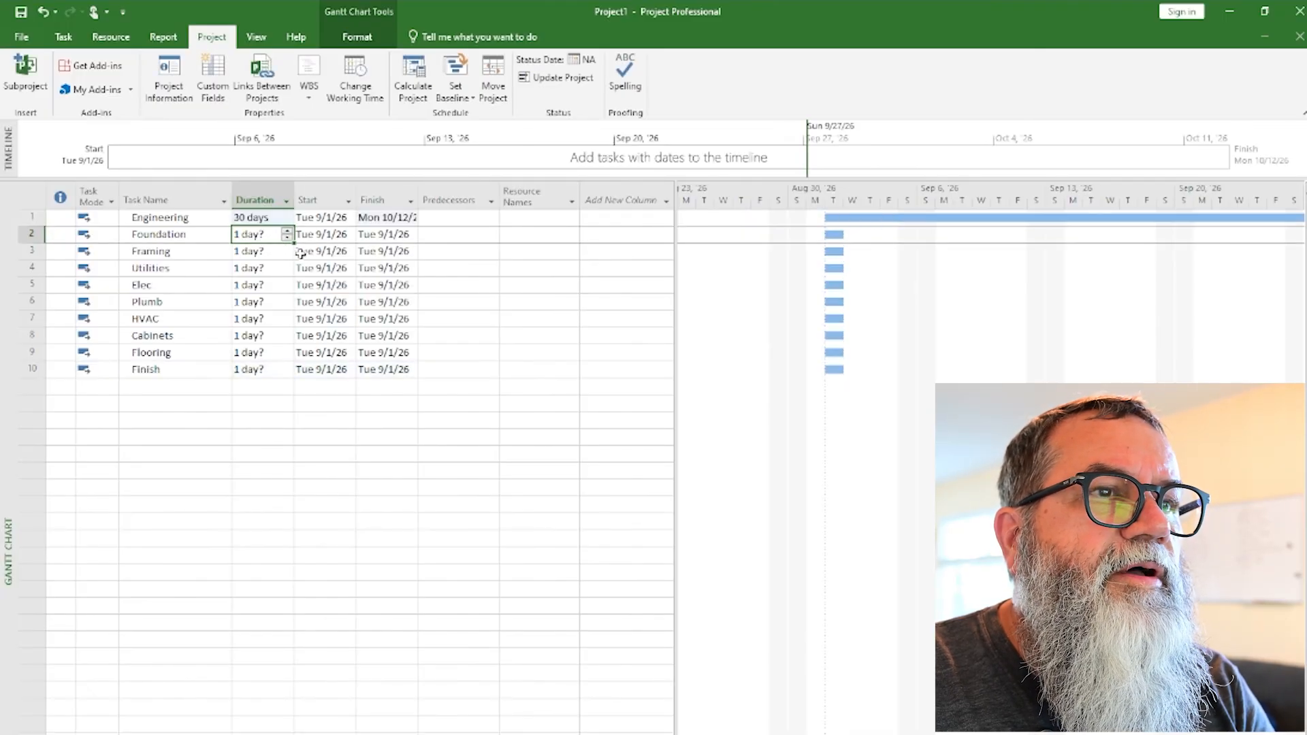
type("10")
key("Return")
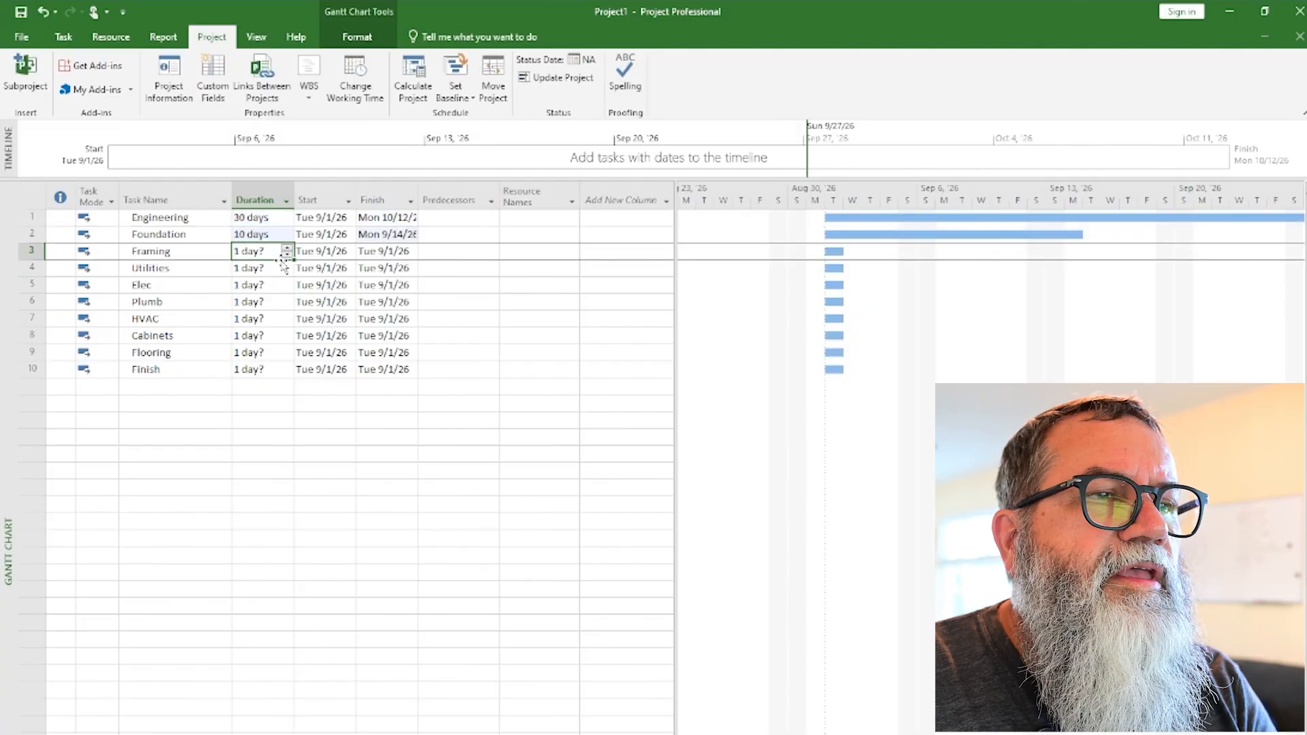
type("20")
key("Return")
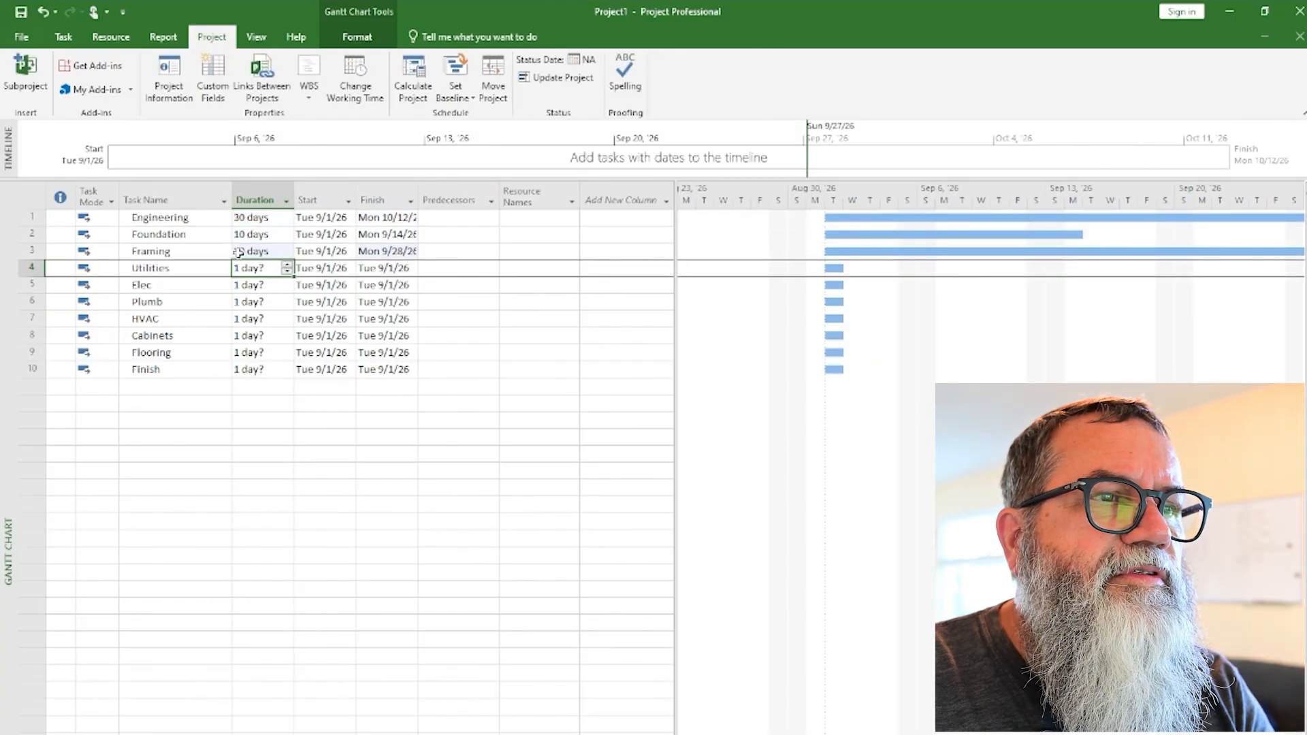
Indent the Elec, Plumb and HVAC tasks together as subtasks of Utilities.
left_click(172, 285)
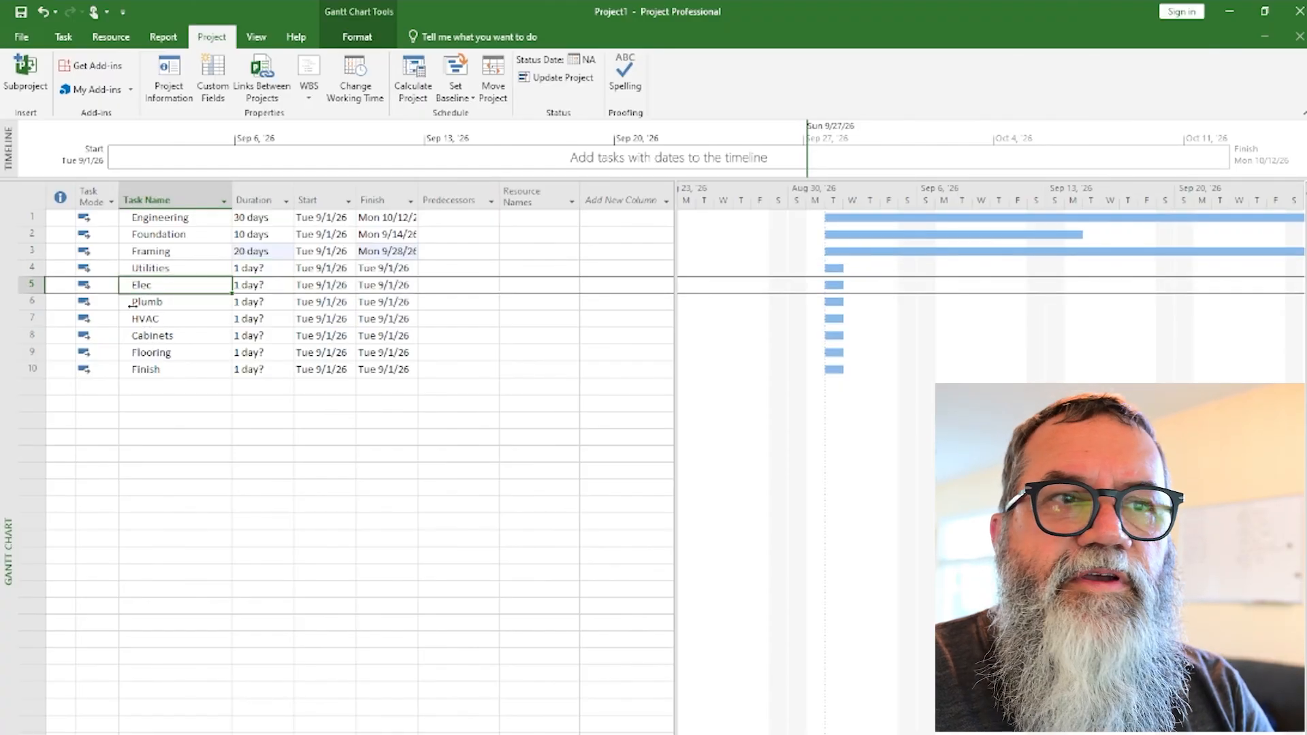
left_click_drag(31, 285, 30, 318)
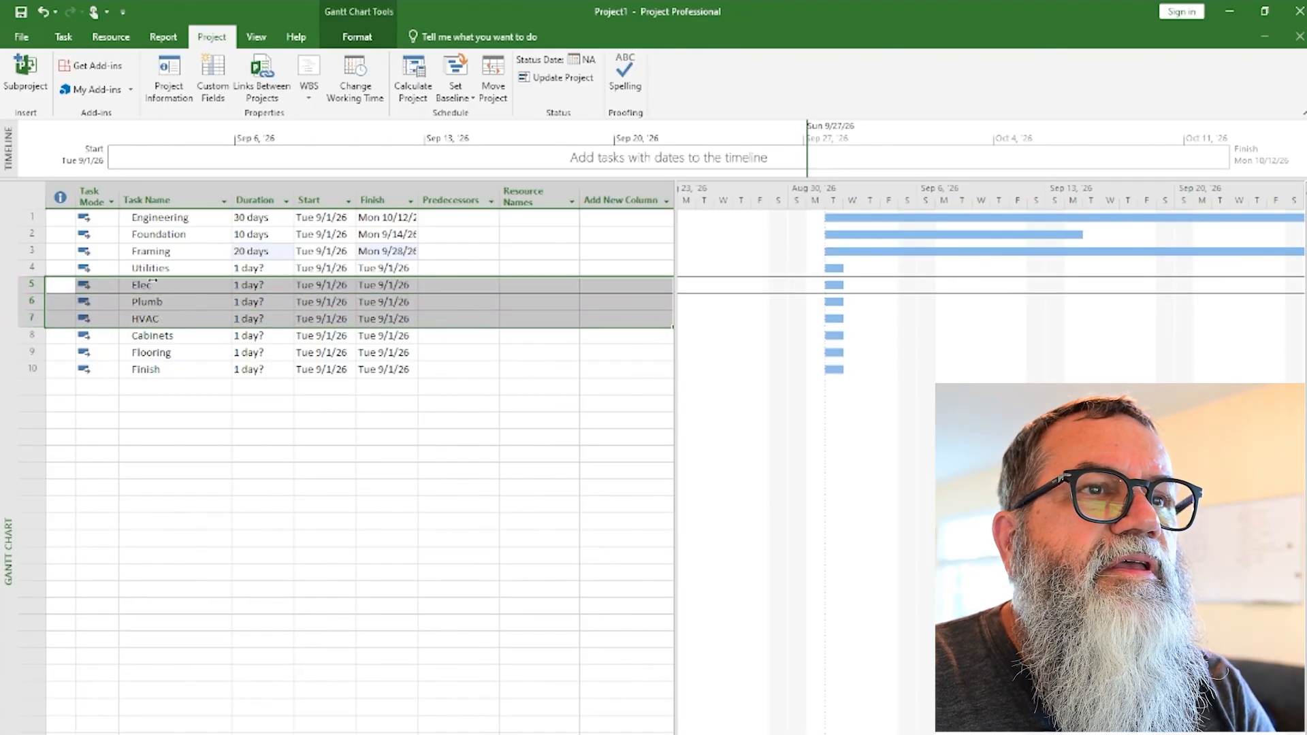
left_click(281, 167)
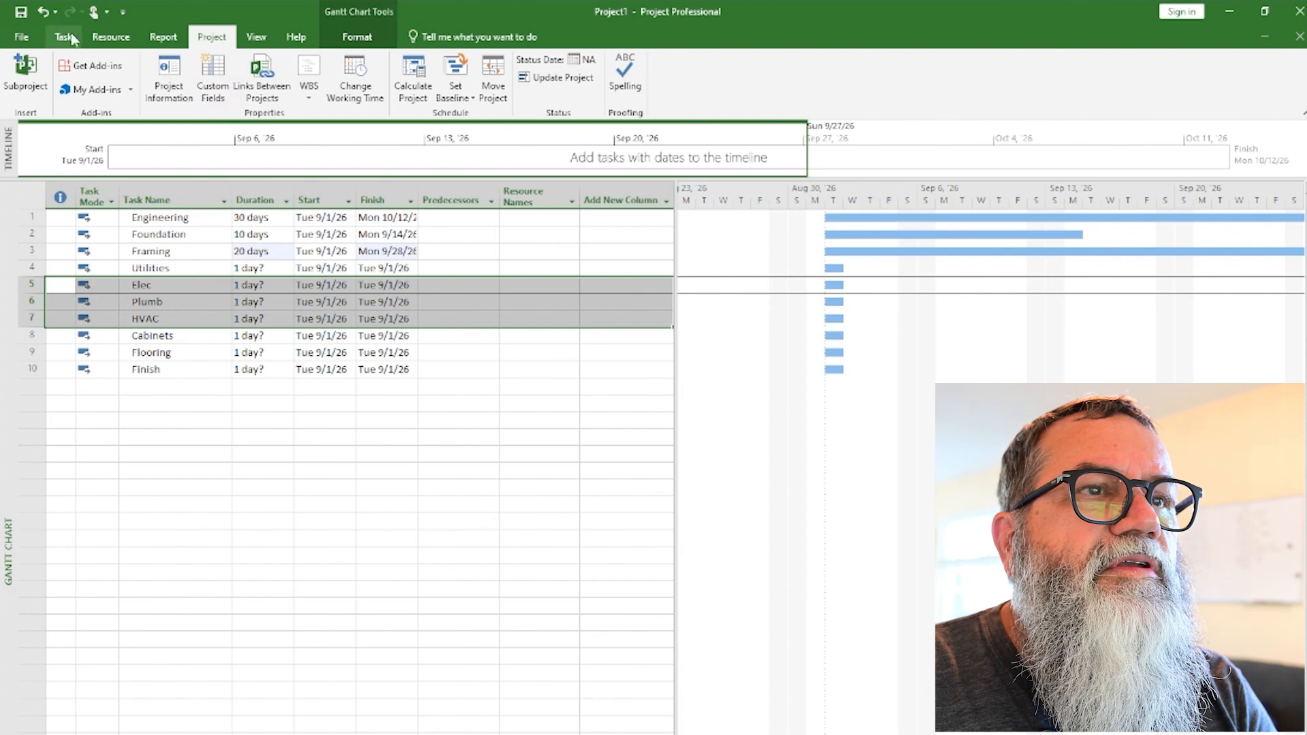
left_click(67, 39)
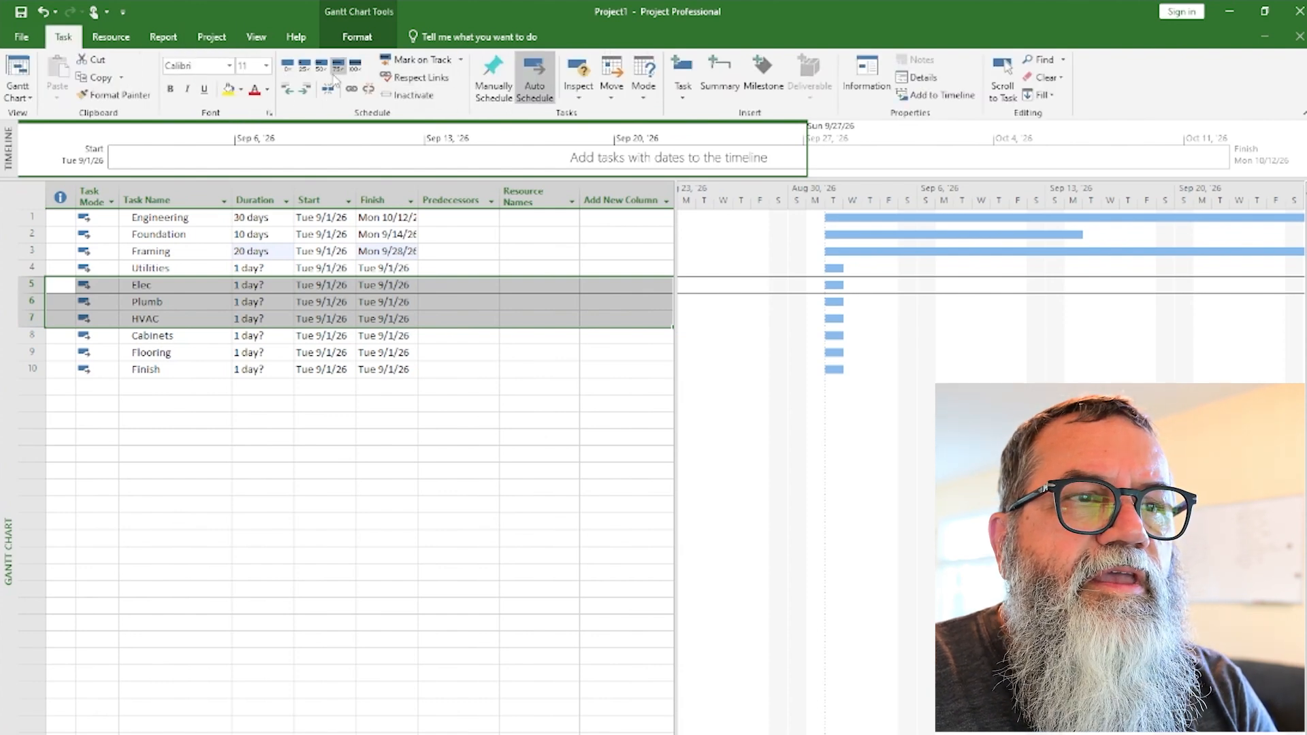
left_click(309, 96)
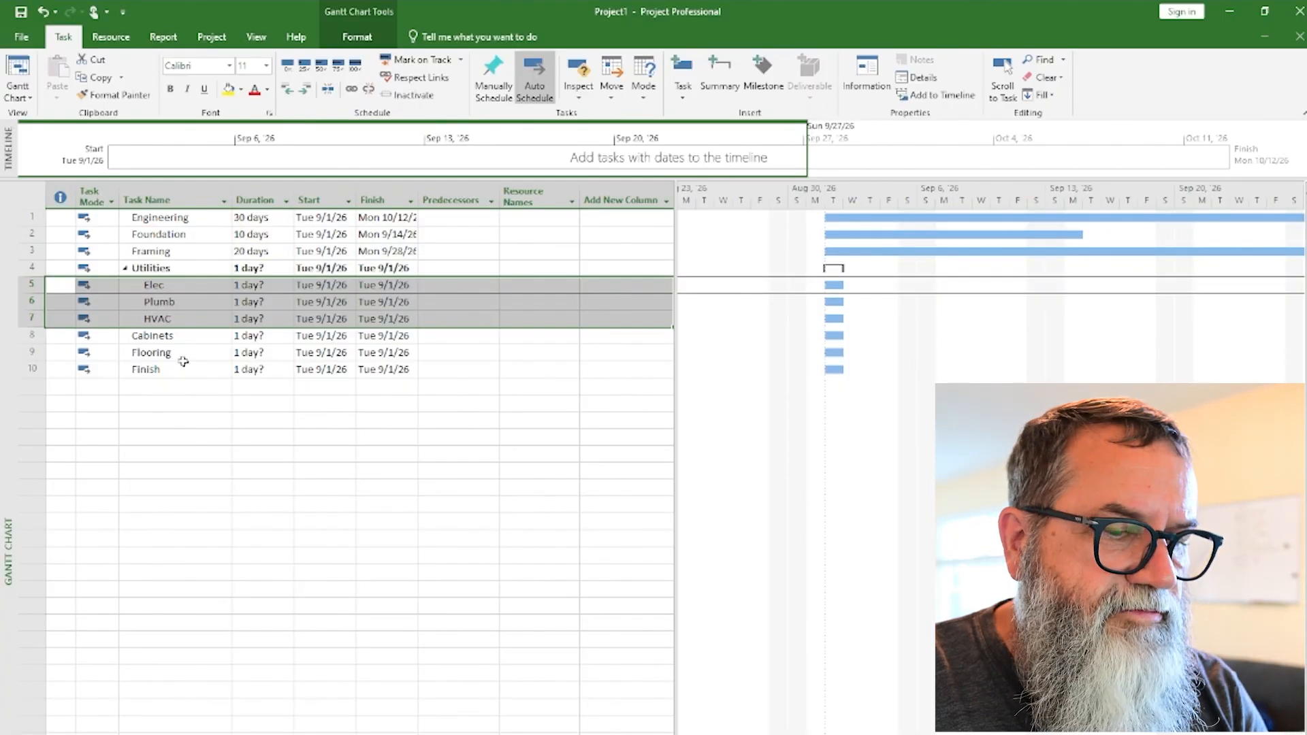
left_click(172, 401)
Set the durations of the Utilities subtasks: Elec to 20 days, Plumb to 20 days and HVAC to 10 days.
left_click(262, 286)
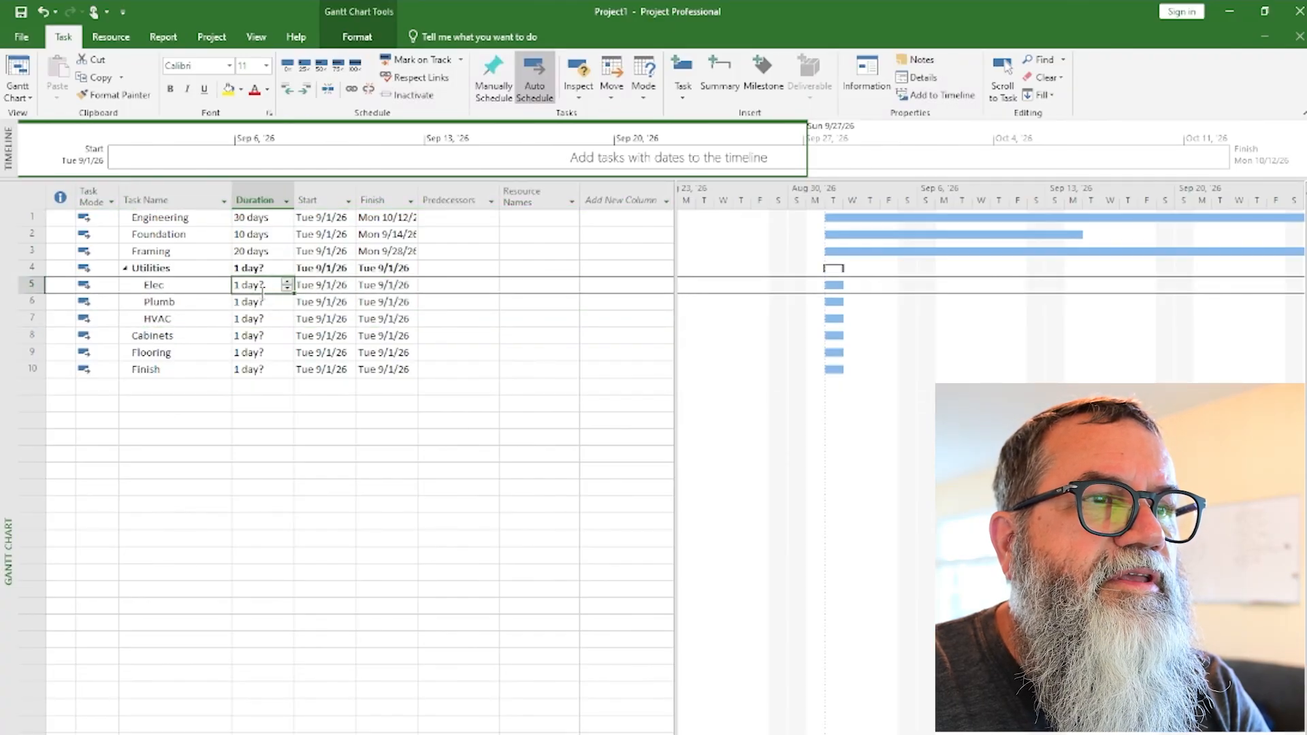
type("20")
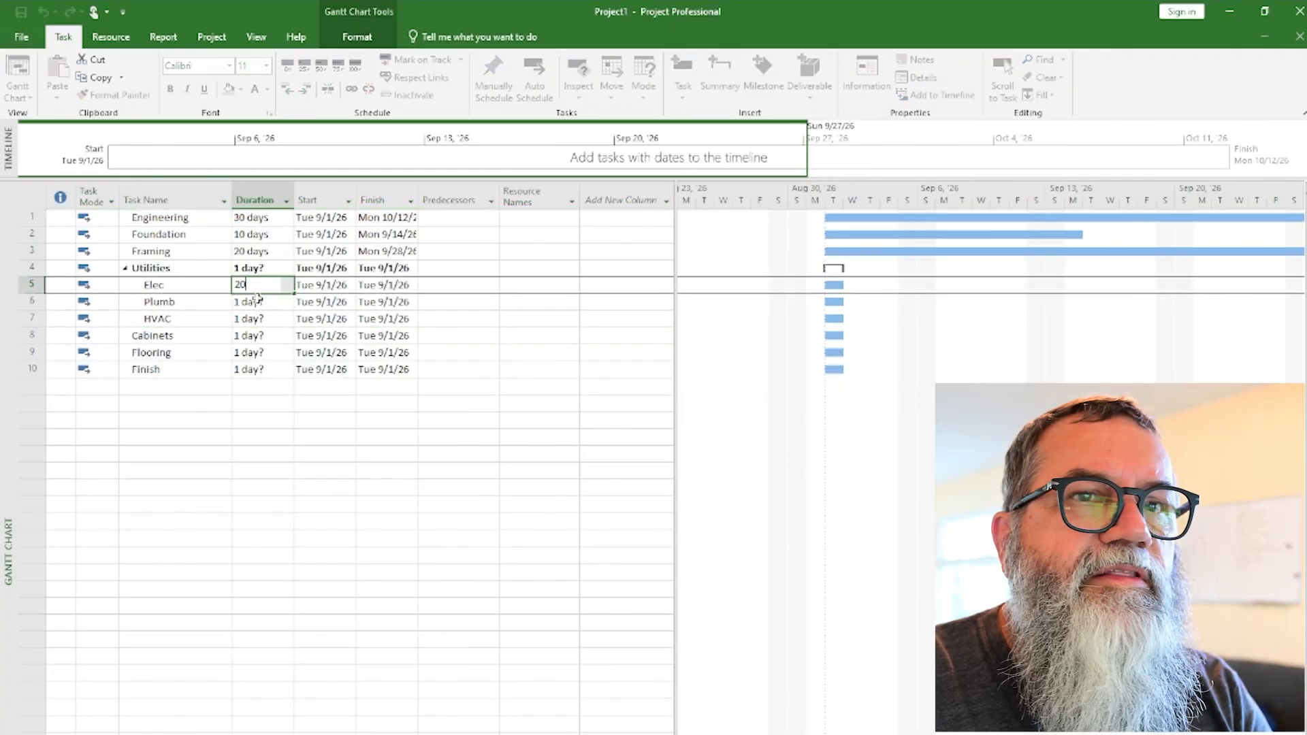
key("Return")
type("20")
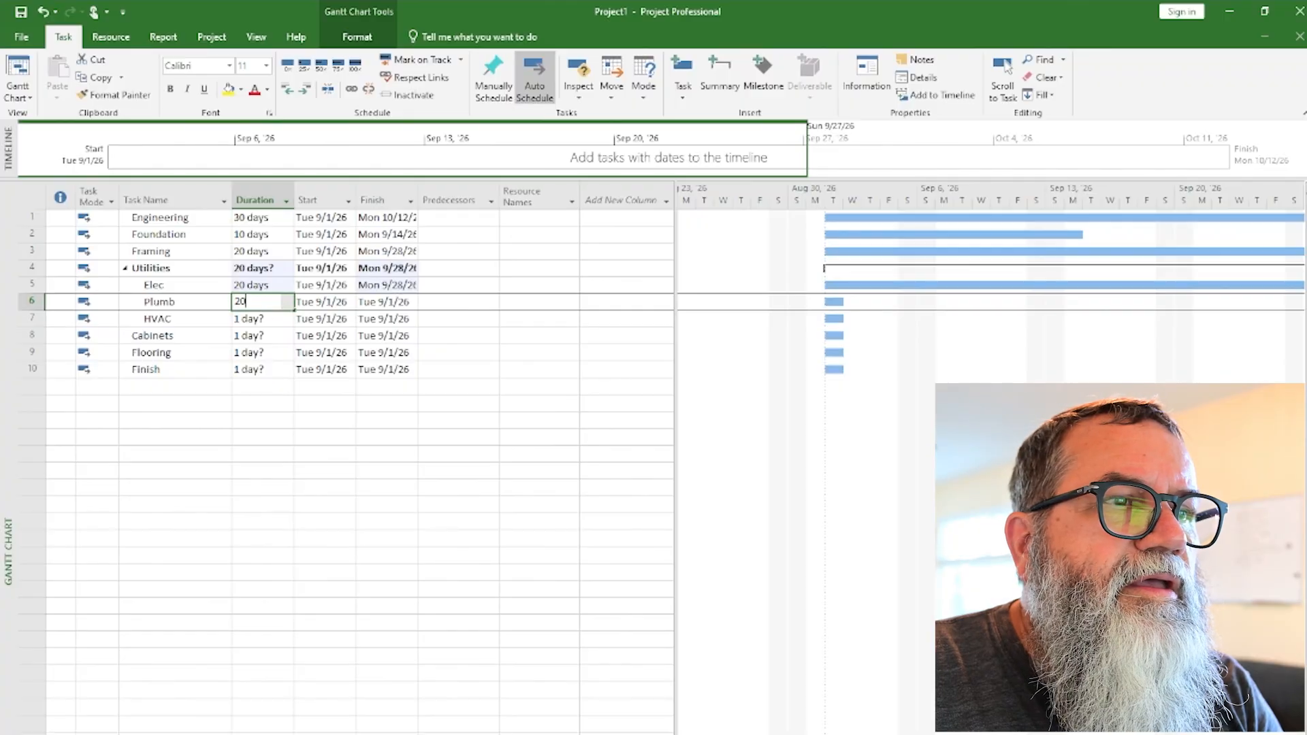
key("Return")
type("10")
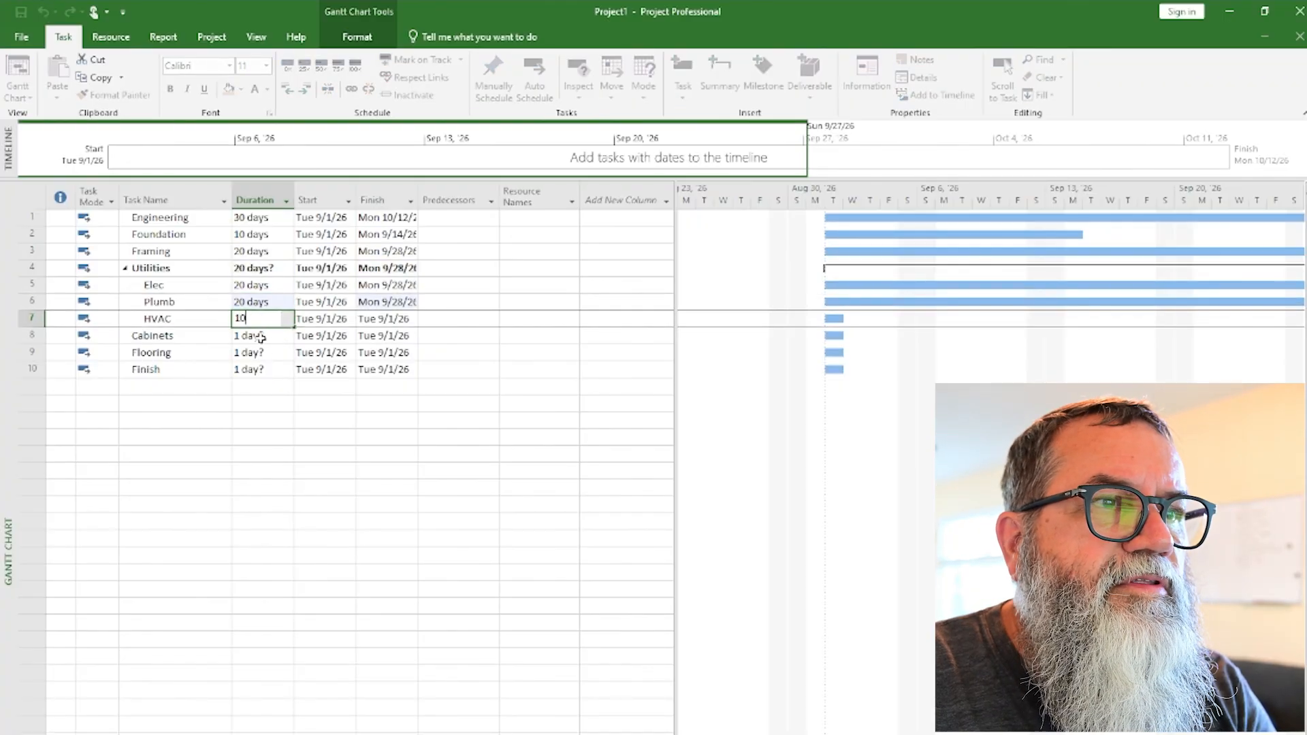
key("Return")
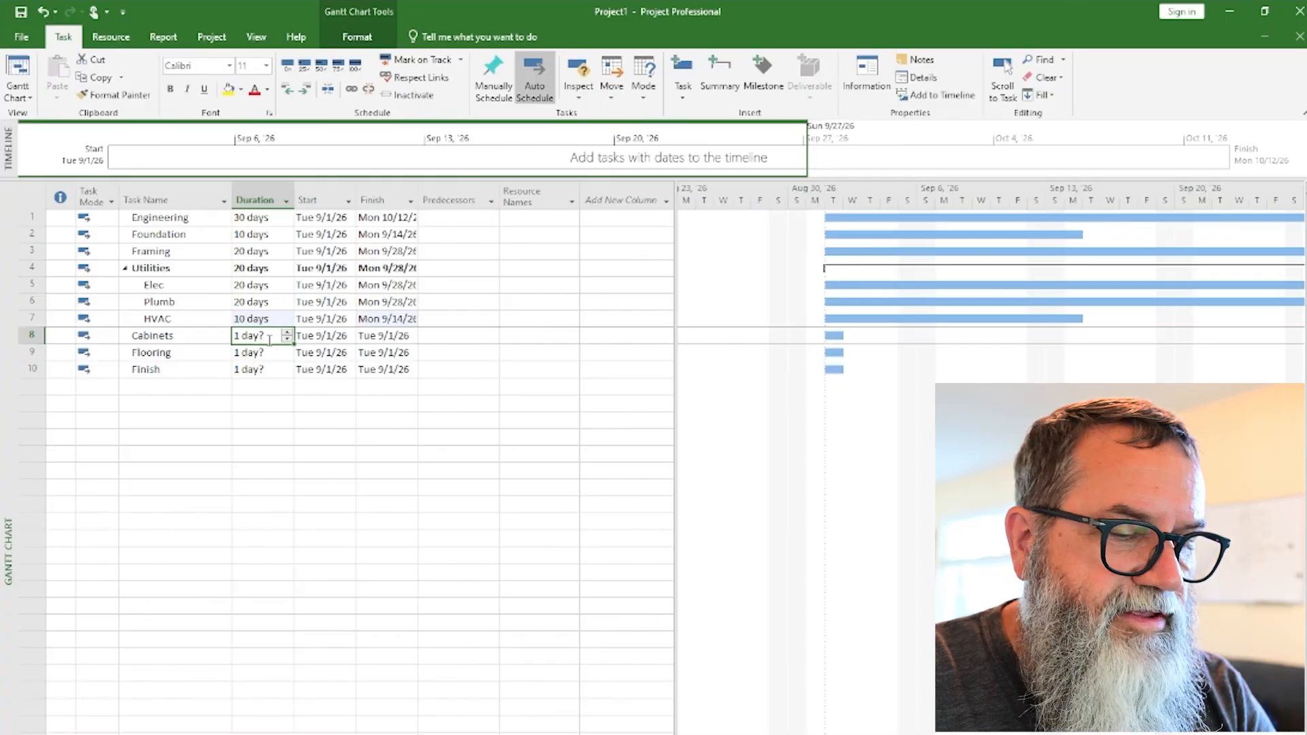
Set the durations of Cabinets to 10 days, Flooring to 5 days and Finish to 2 days.
type("10")
key("Return")
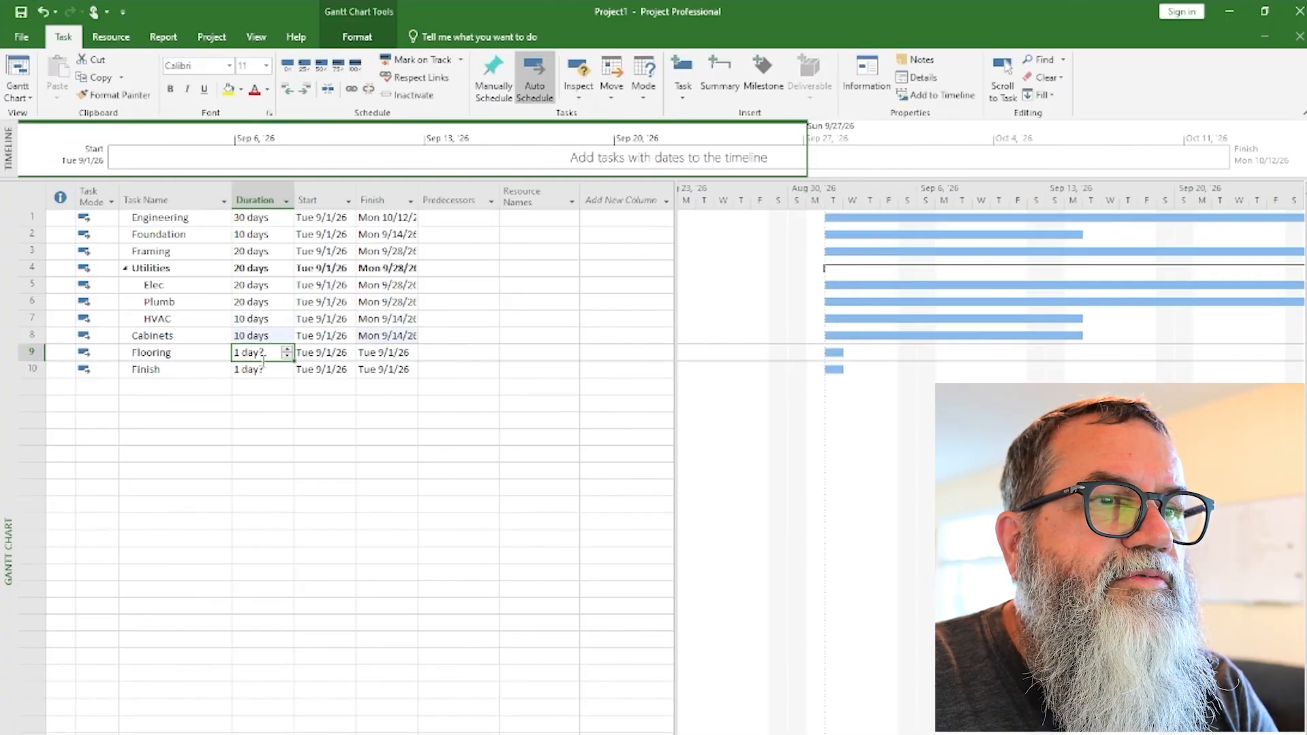
type("5")
key("Return")
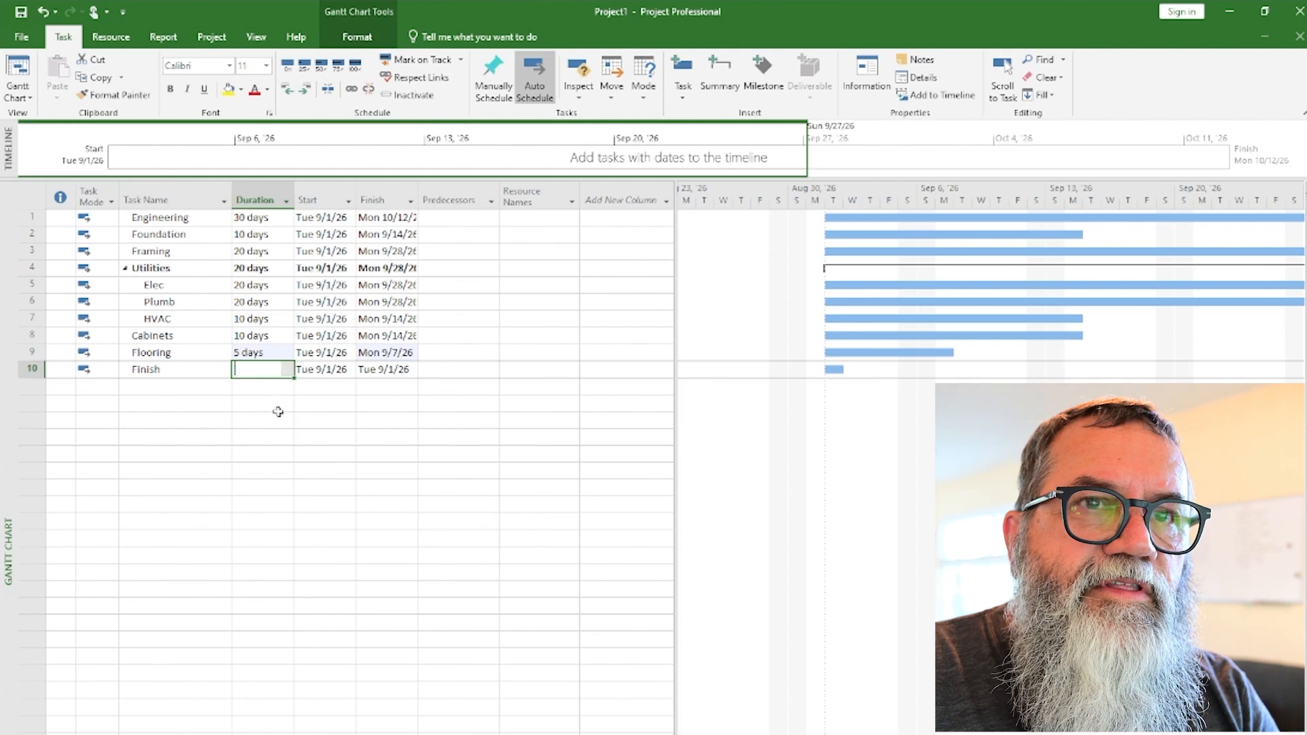
type("2")
key("Return")
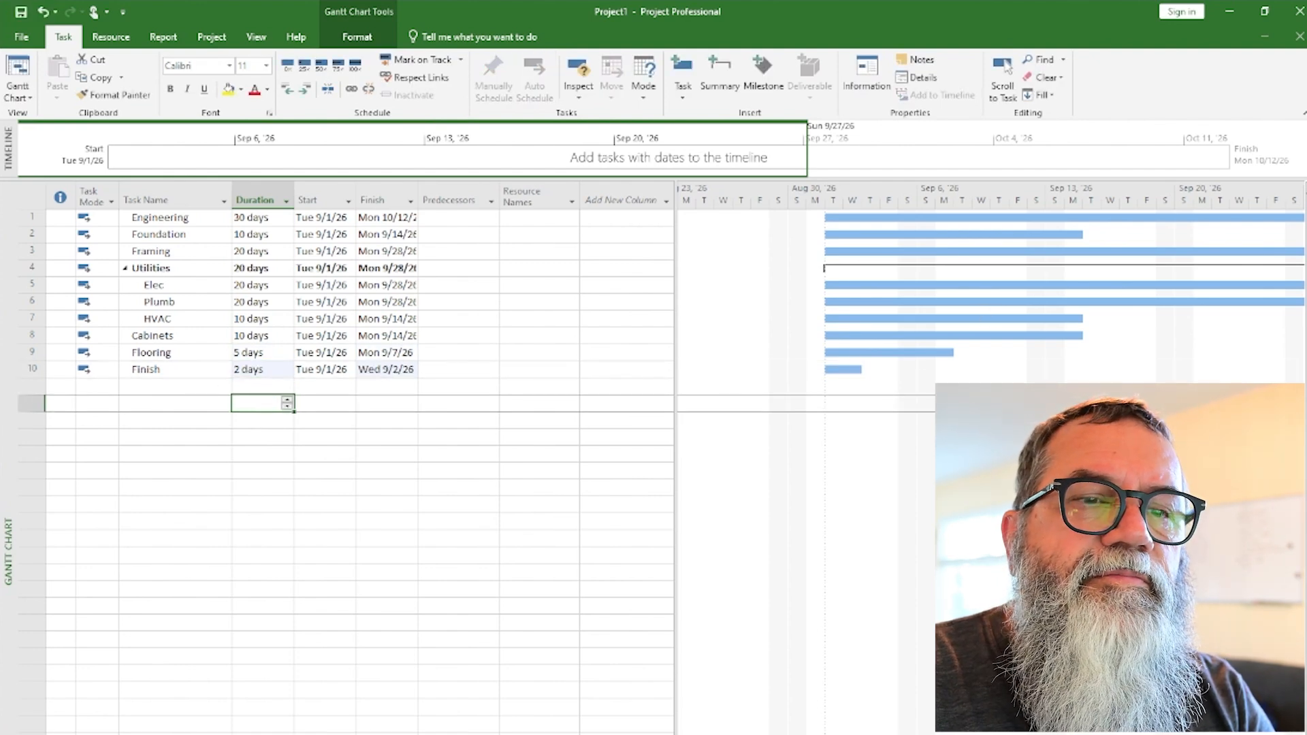
Enlarge the Gantt chart area up to the Predecessors column and fit all task bars in its timescale.
scroll(990, 470, "right", 6)
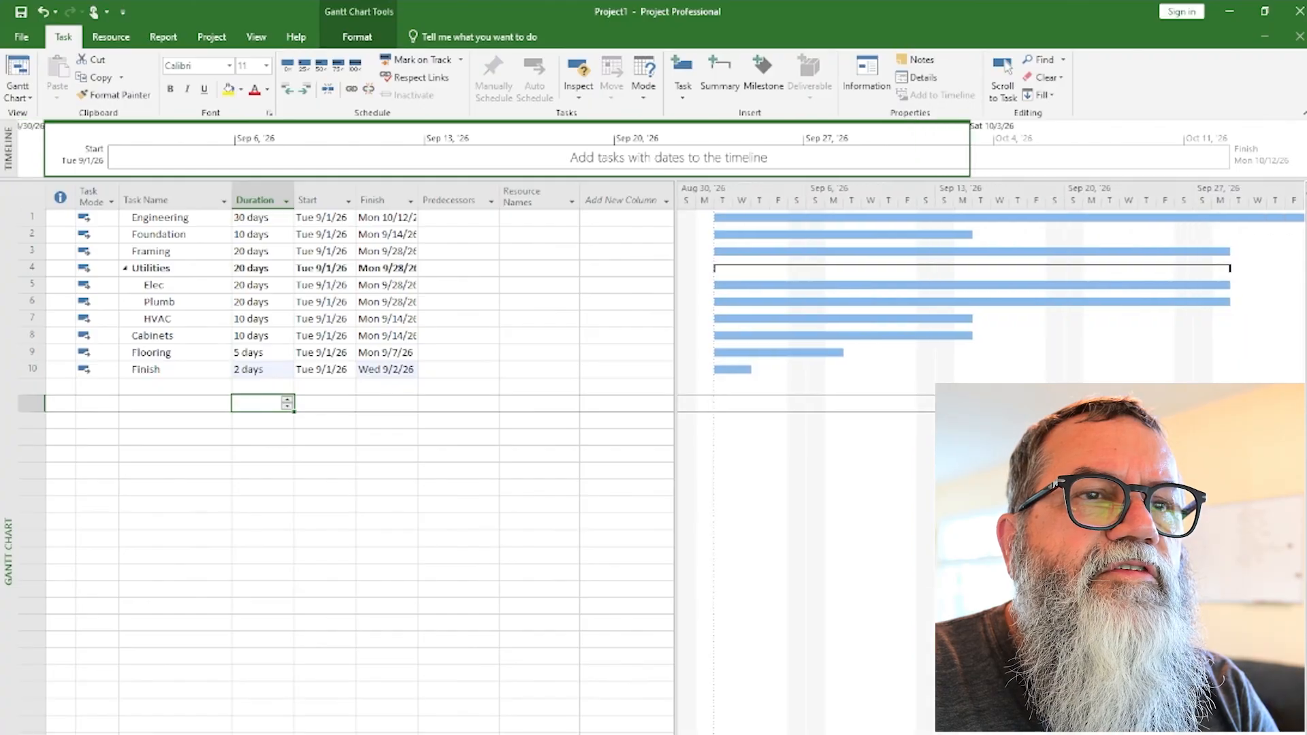
scroll(991, 469, "down", 1)
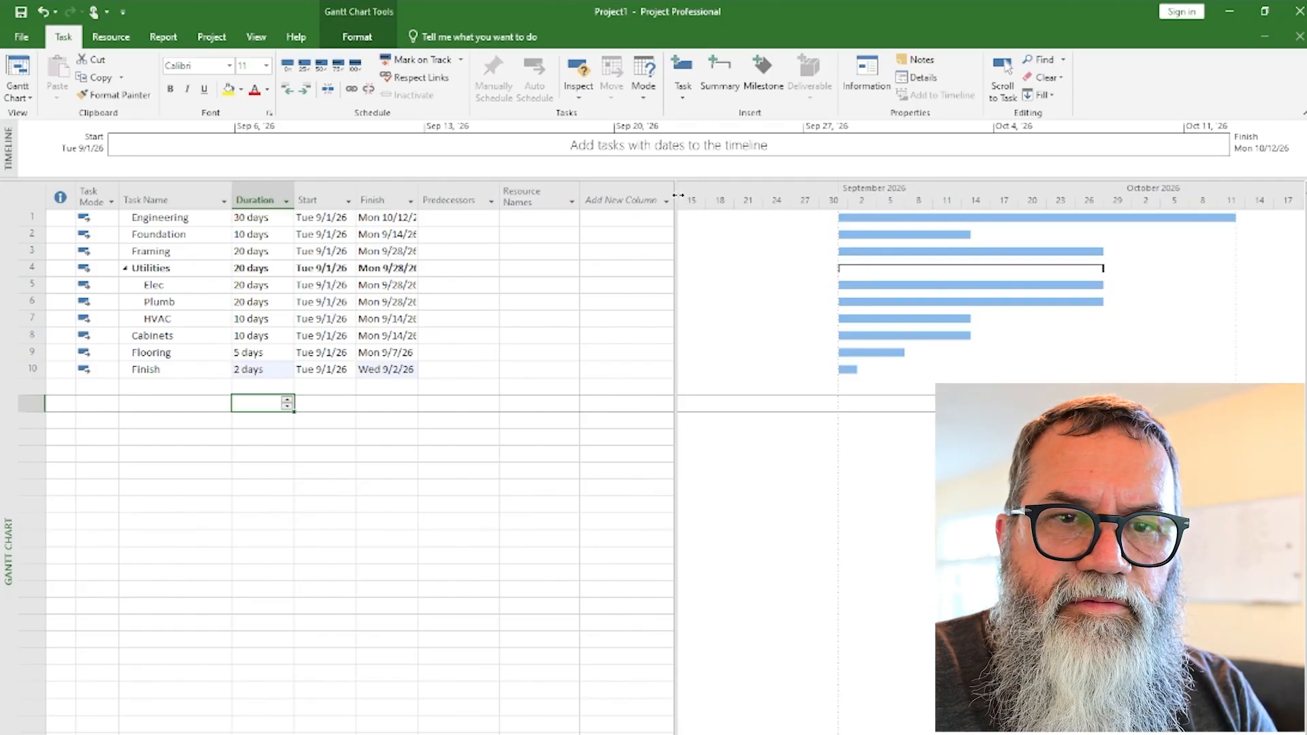
left_click_drag(678, 195, 512, 204)
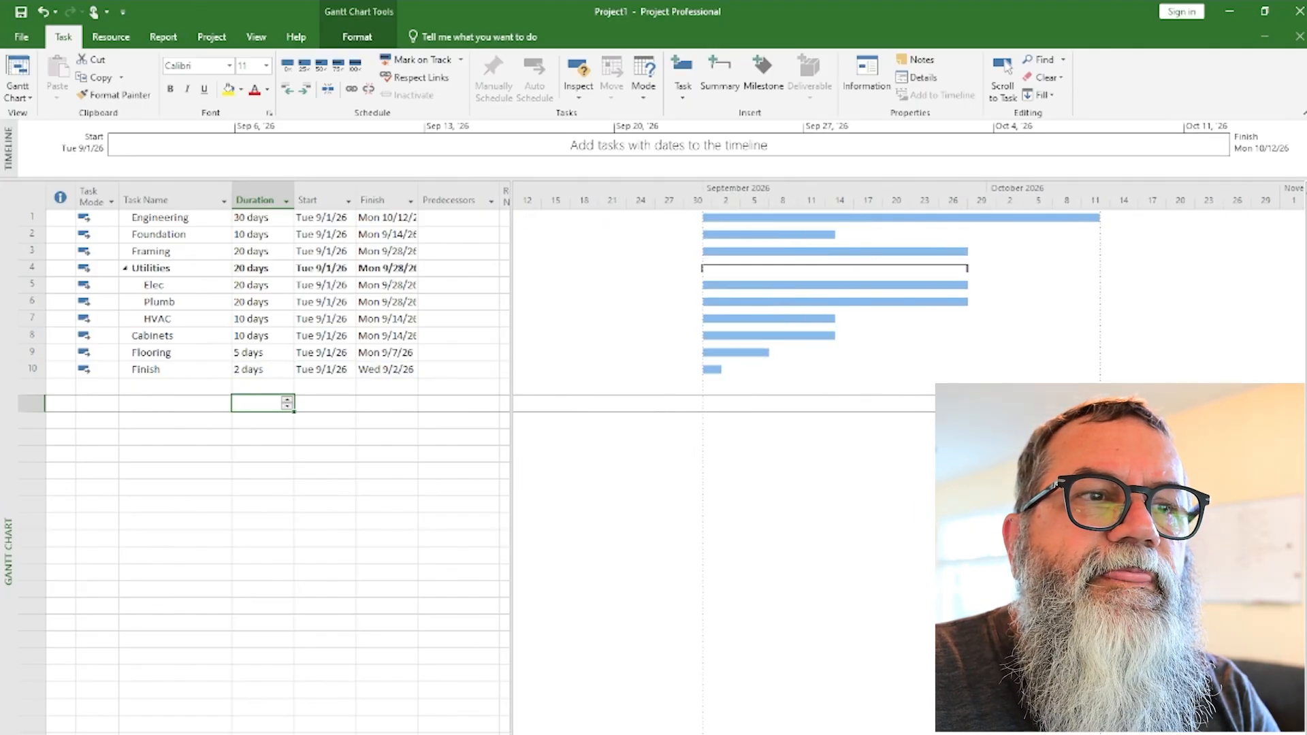
scroll(908, 456, "up", 1)
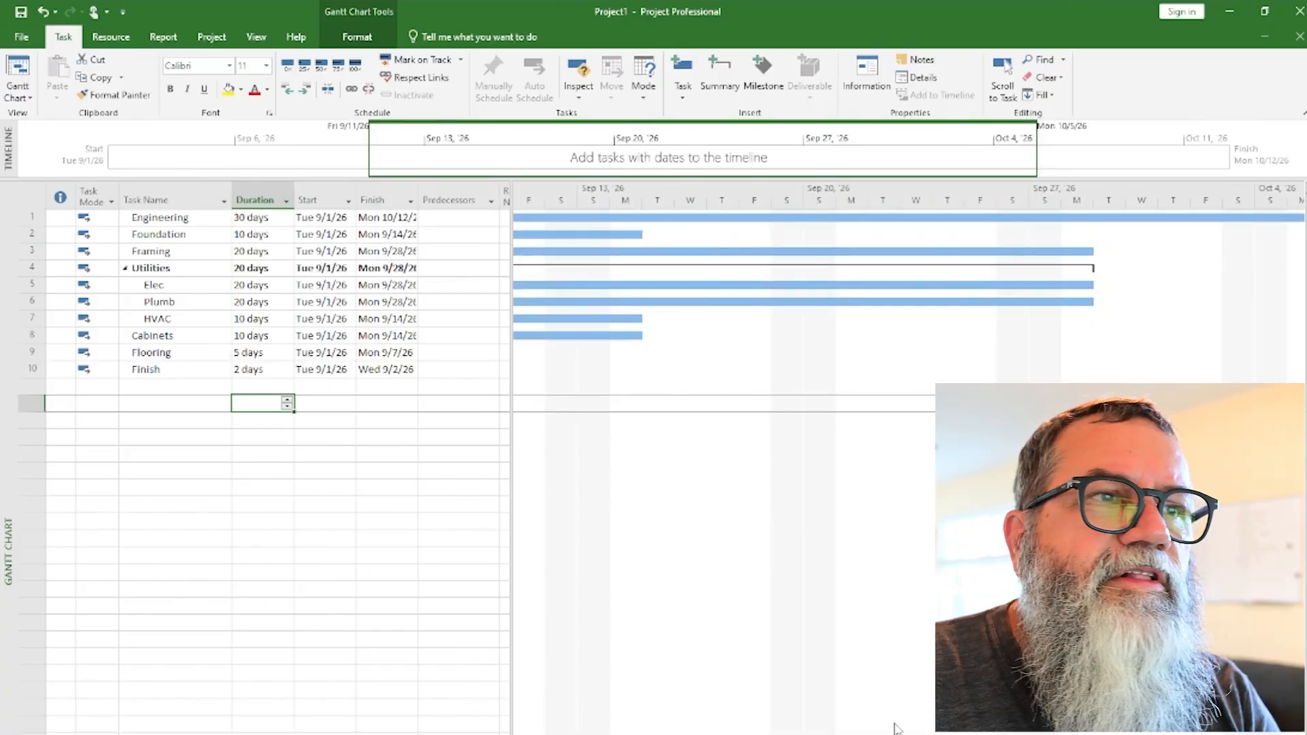
scroll(776, 653, "down", 1)
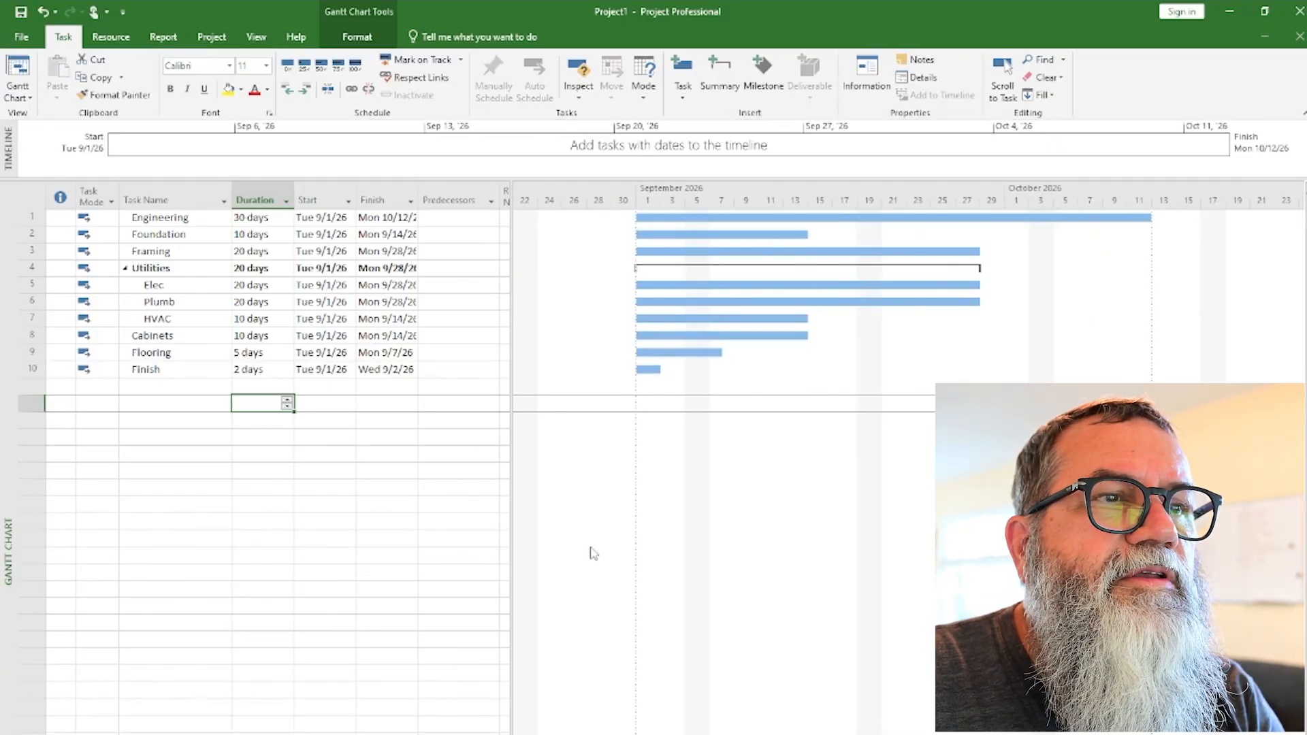
left_click(314, 473)
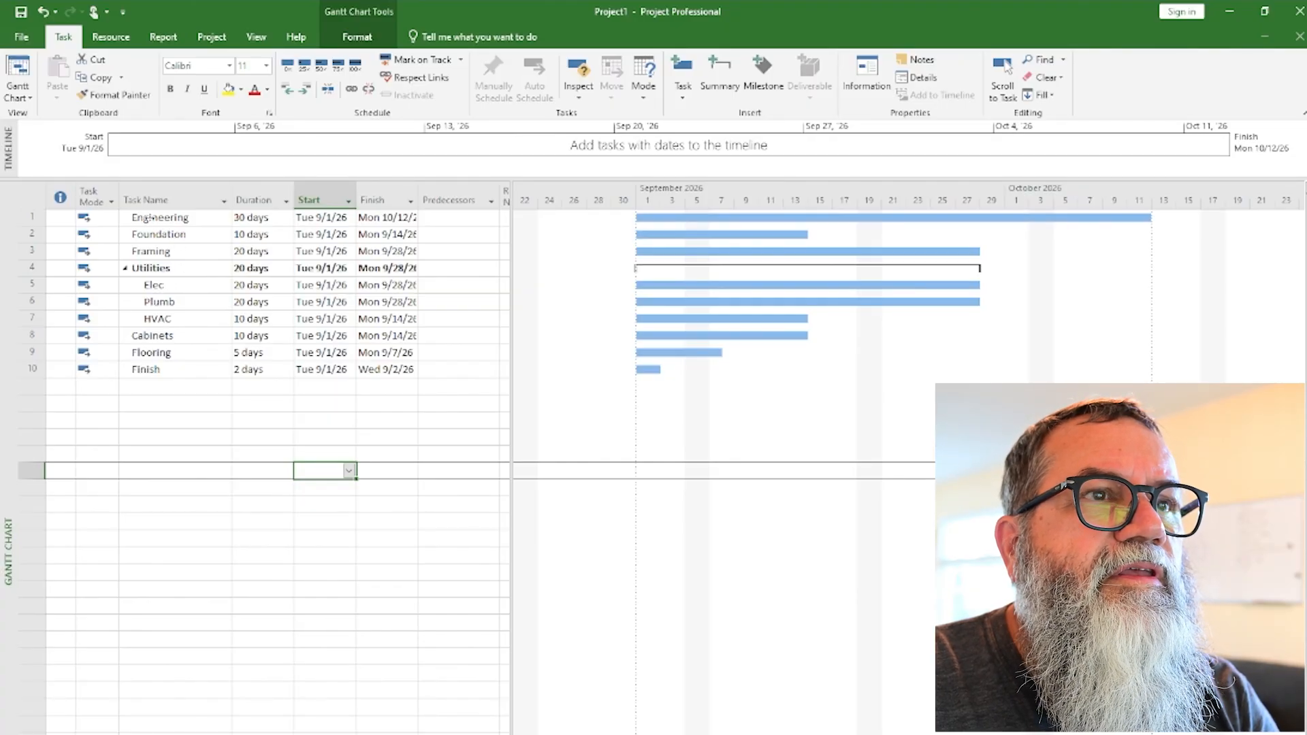
Link Engineering, Foundation, Framing and Utilities in sequence, and link Cabinets, Flooring and Finish as a separate sequence.
left_click_drag(29, 217, 30, 268)
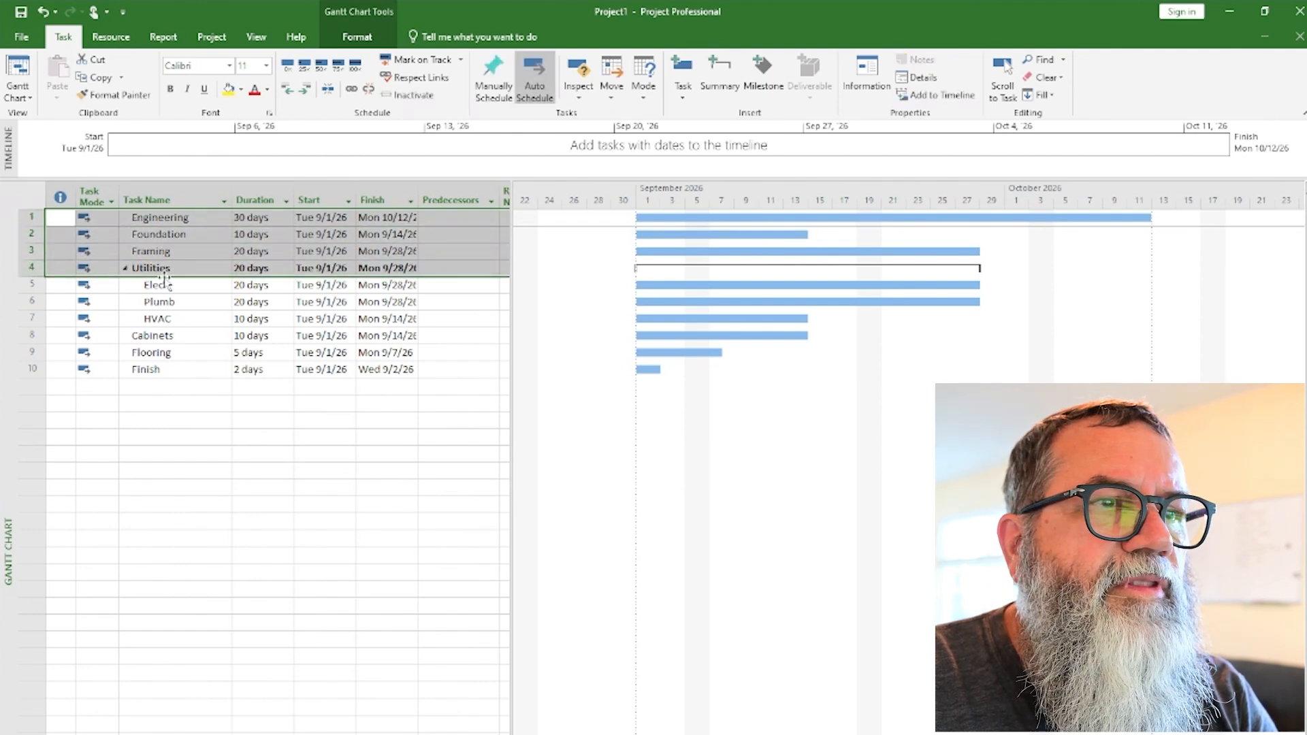
left_click(351, 90)
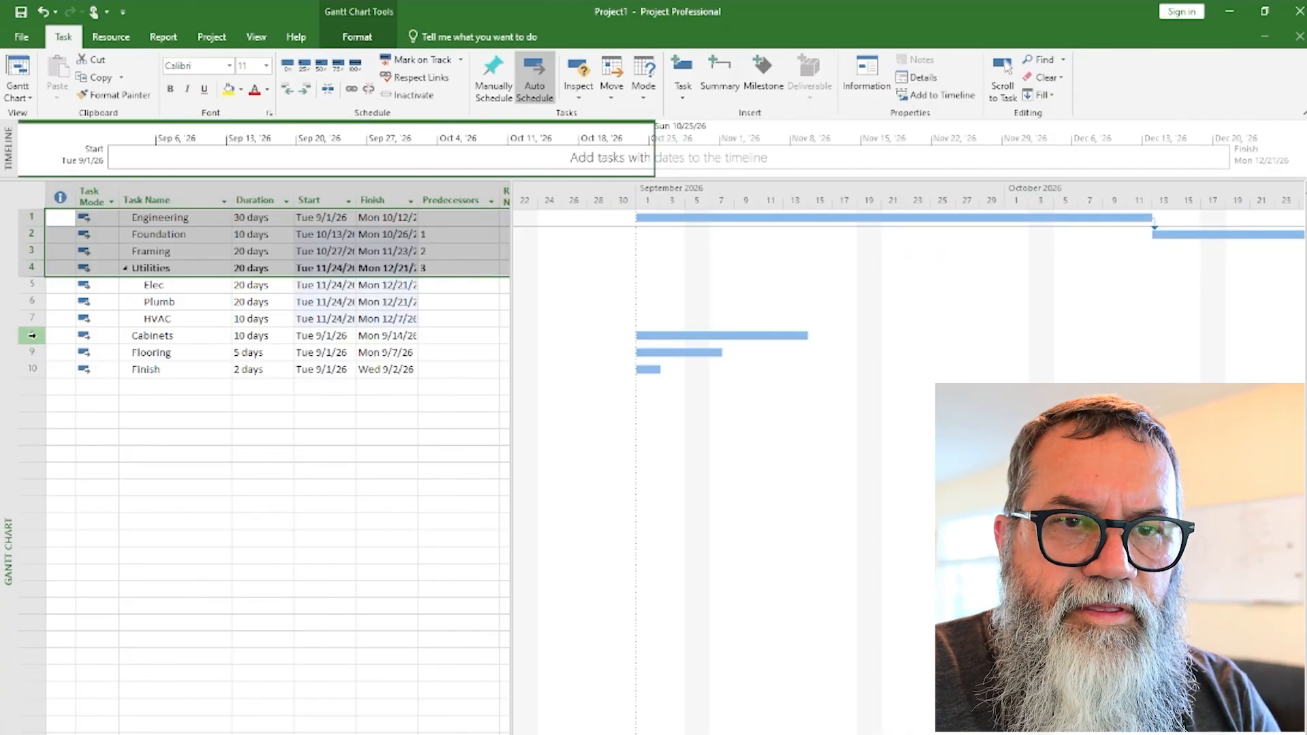
left_click_drag(32, 335, 32, 369)
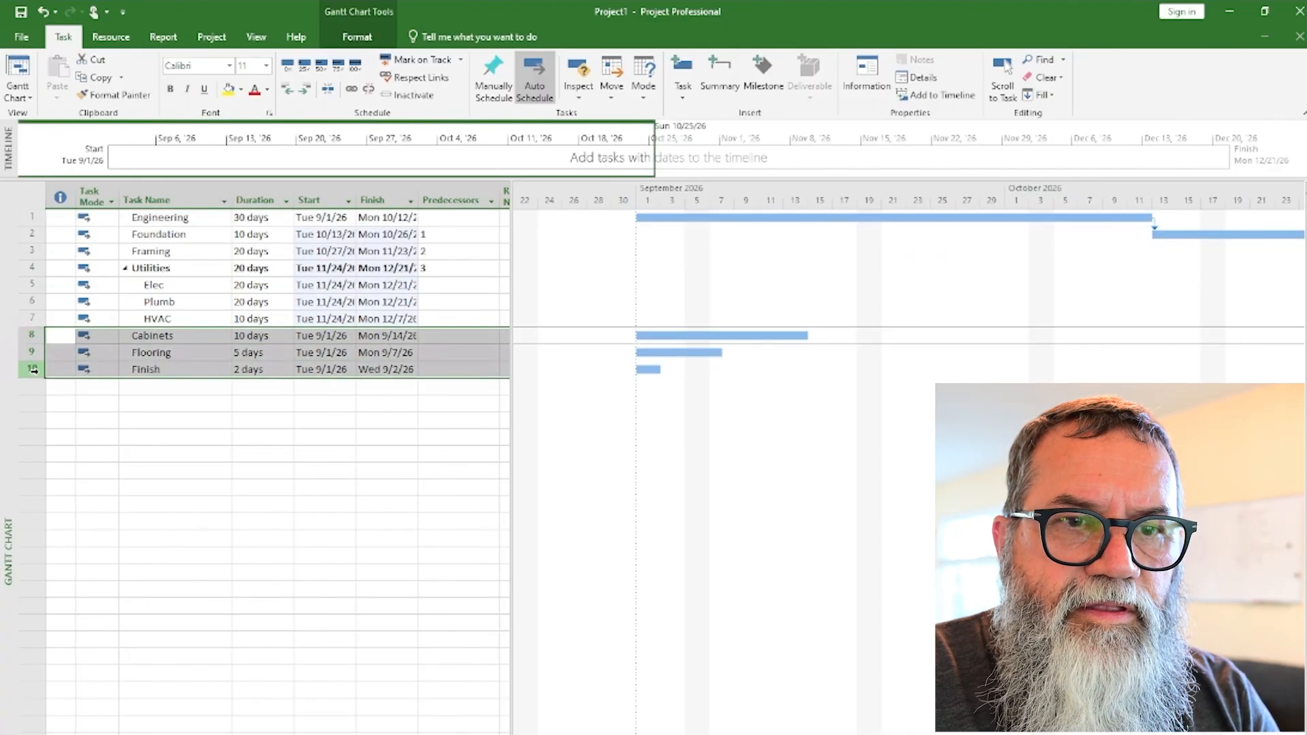
left_click(351, 89)
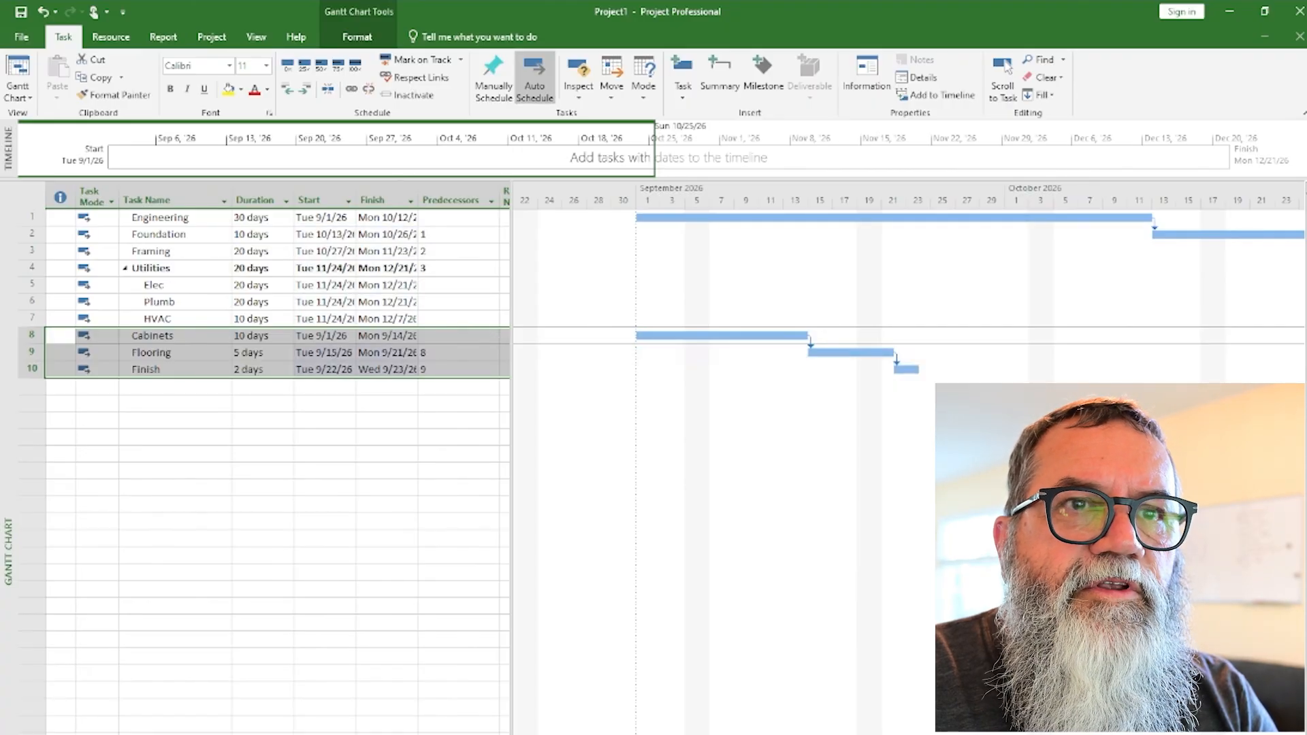
Examine the linked bars over the whole schedule, Foundation's predecessor, and the bars of Elec, Plumb and HVAC.
scroll(909, 457, "right", 2)
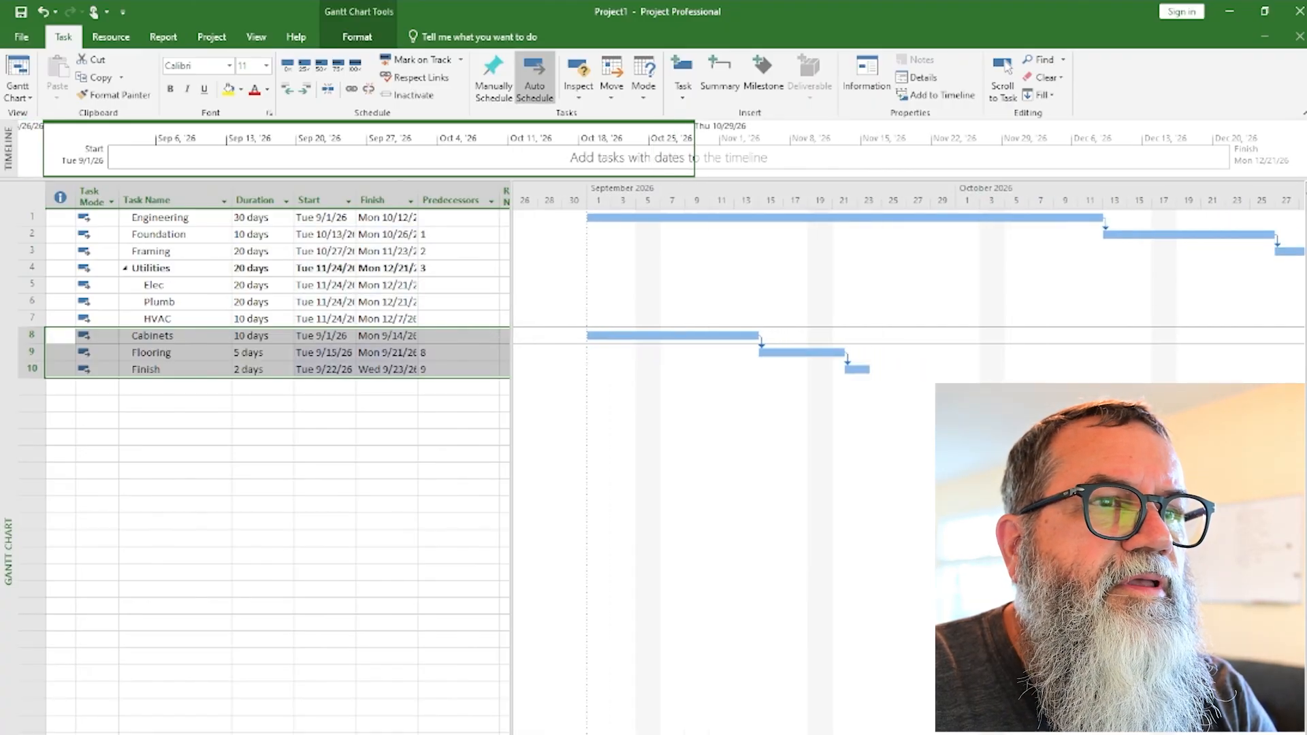
scroll(909, 457, "down", 3, "ctrl")
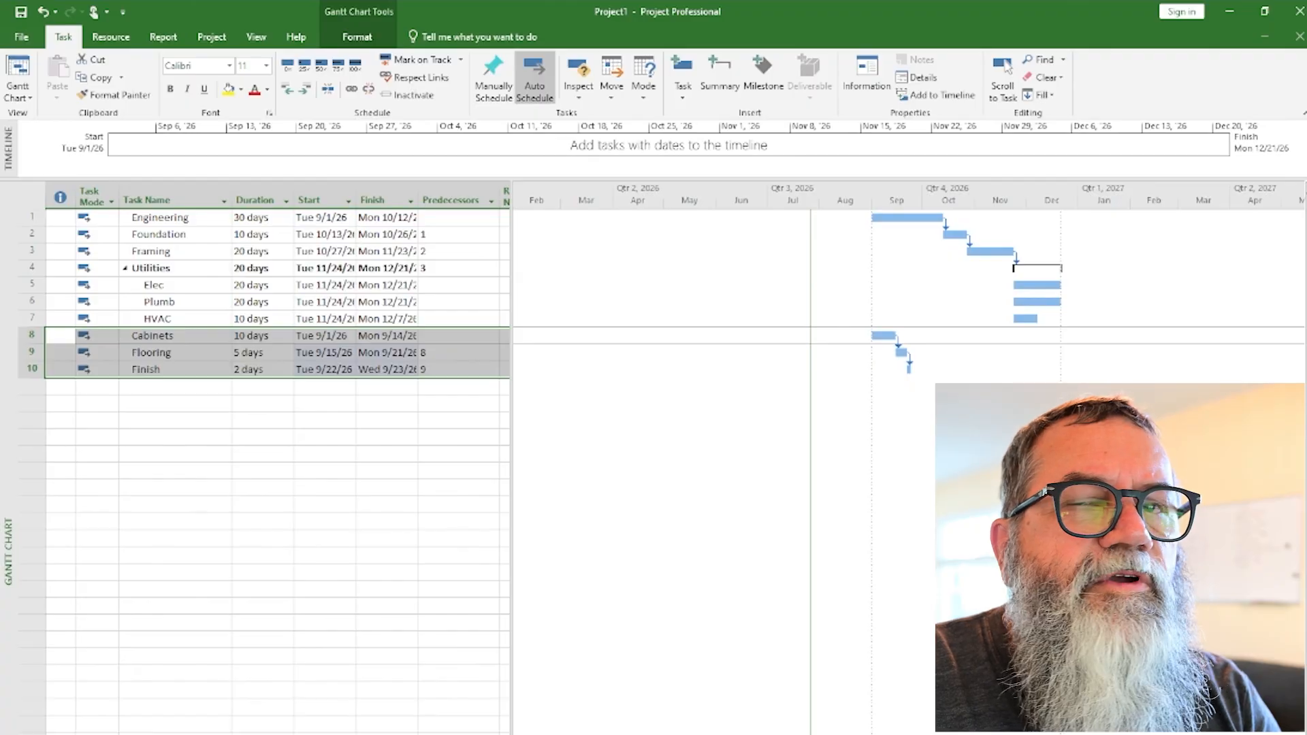
scroll(909, 457, "right", 3)
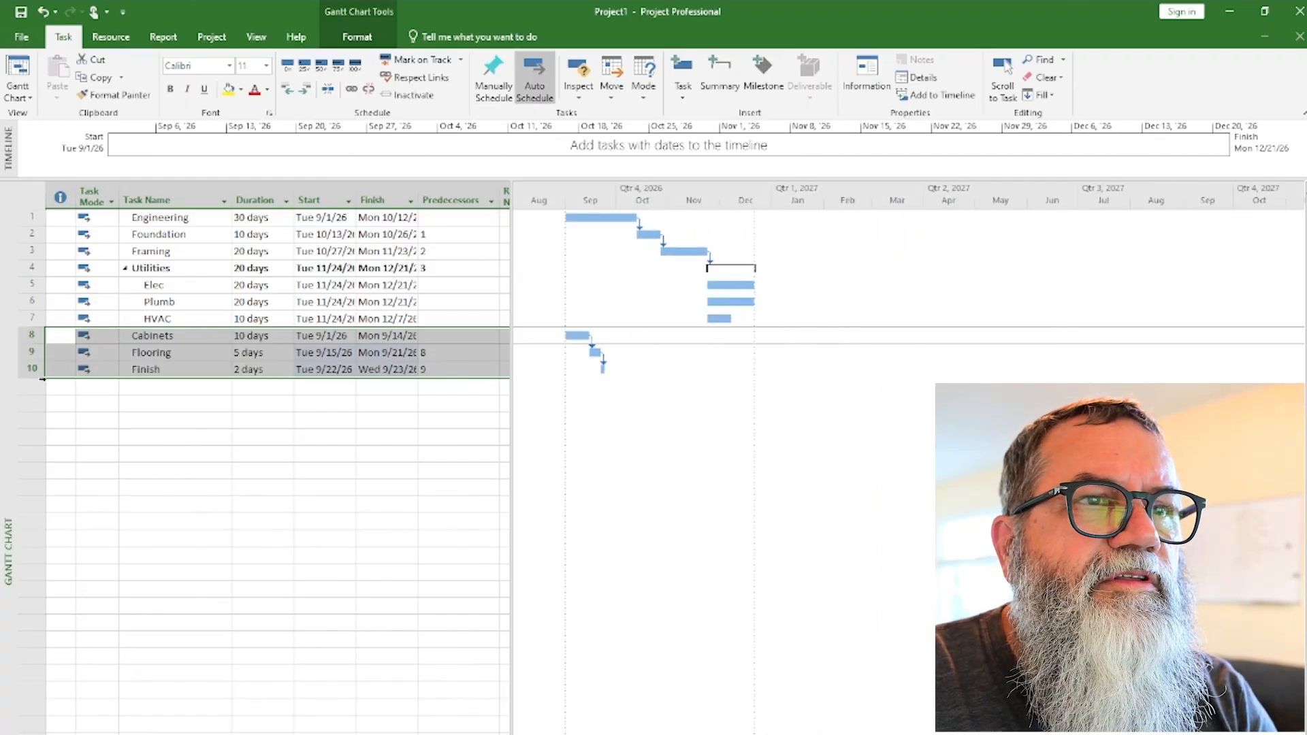
left_click(449, 285)
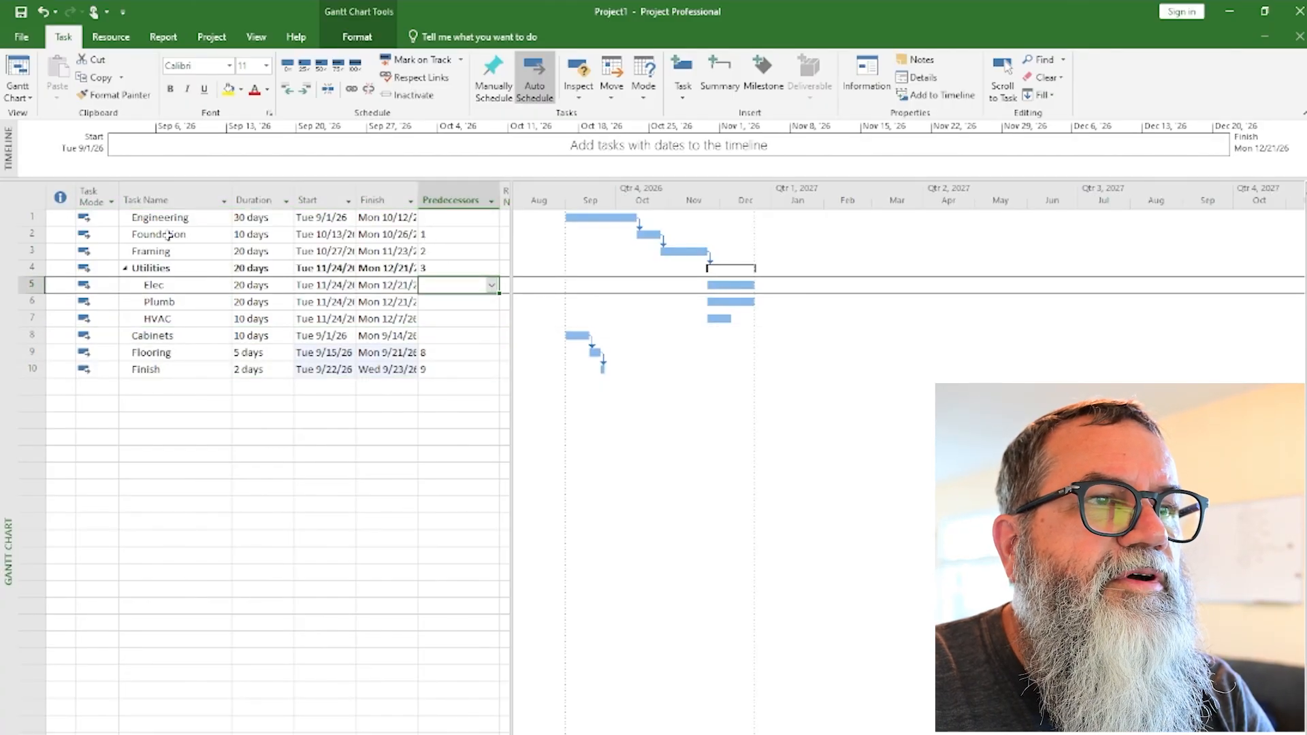
left_click(56, 236)
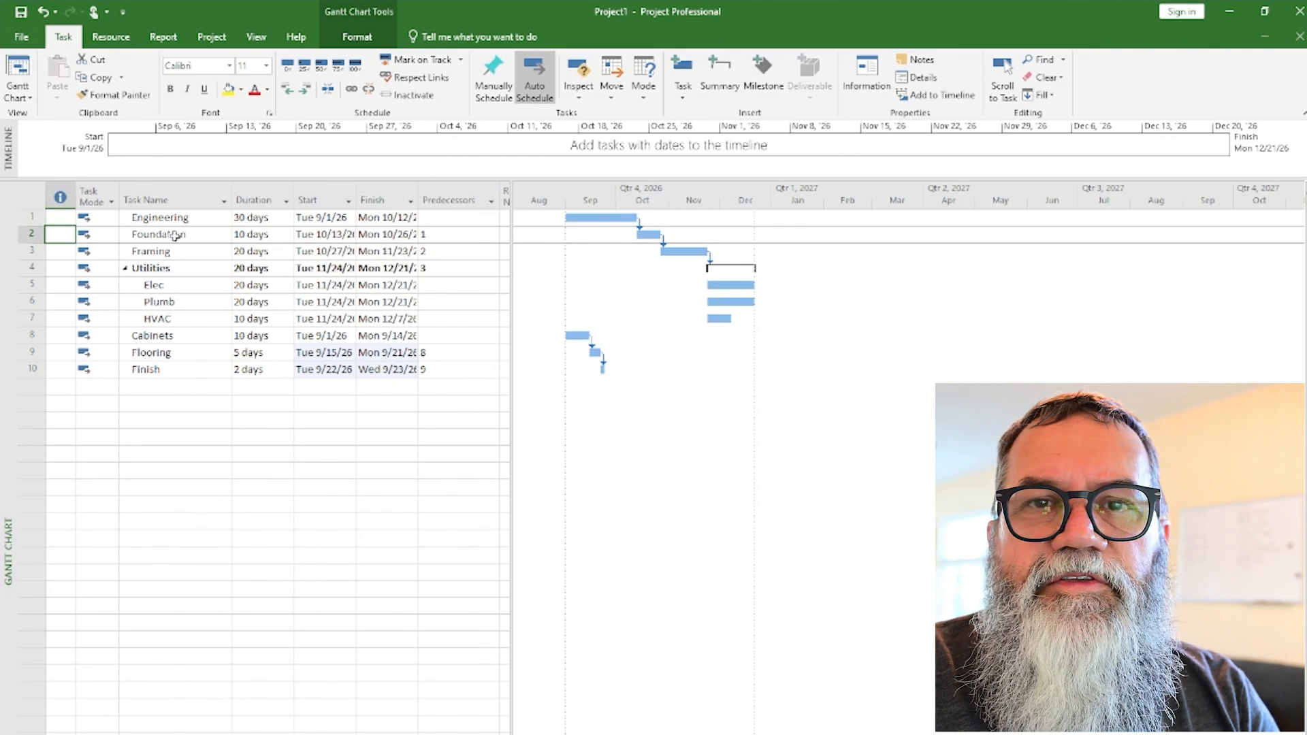
left_click(449, 237)
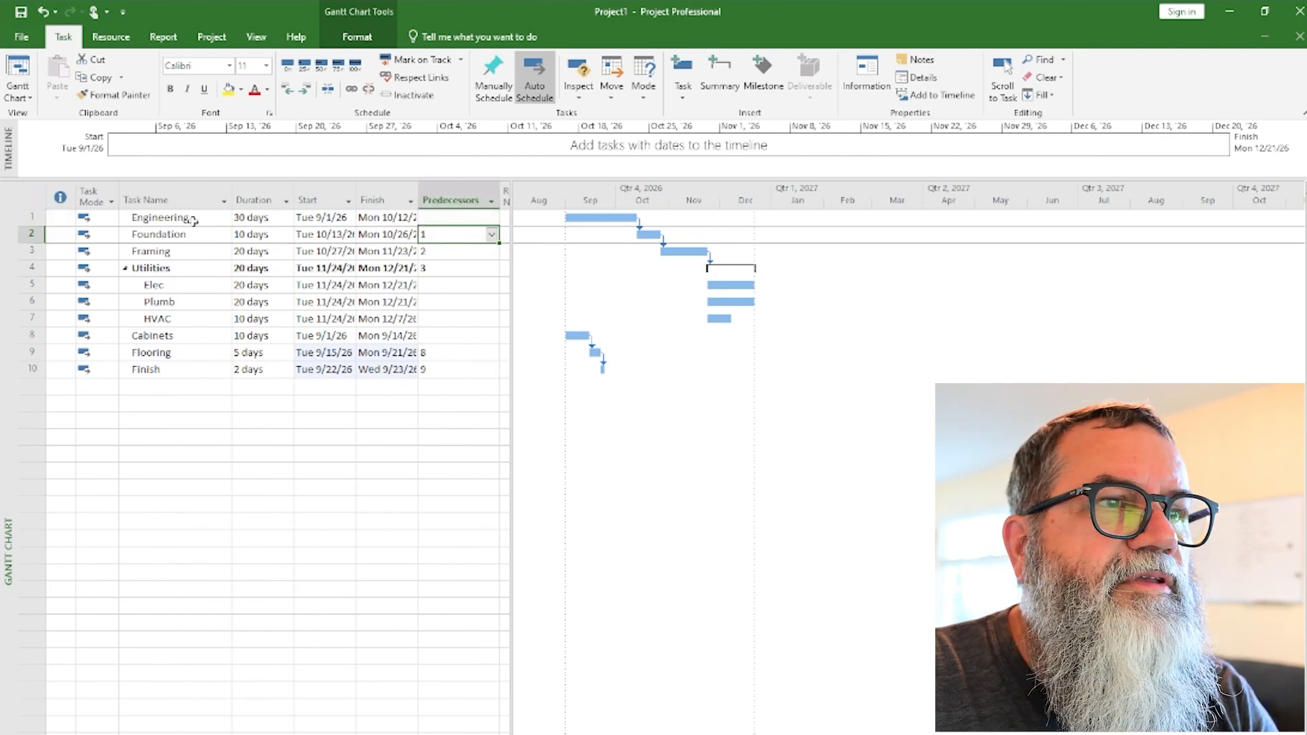
left_click(156, 220)
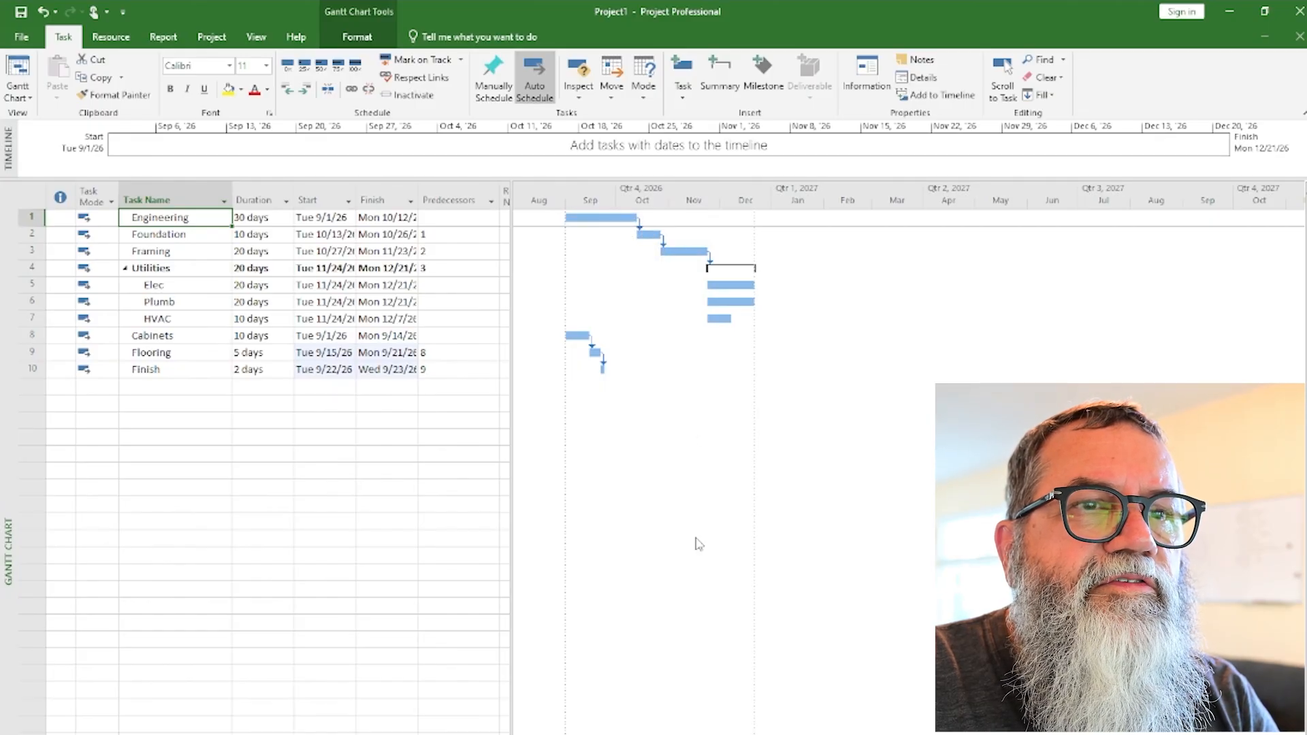
left_click(719, 287)
left_click(719, 302)
left_click(719, 319)
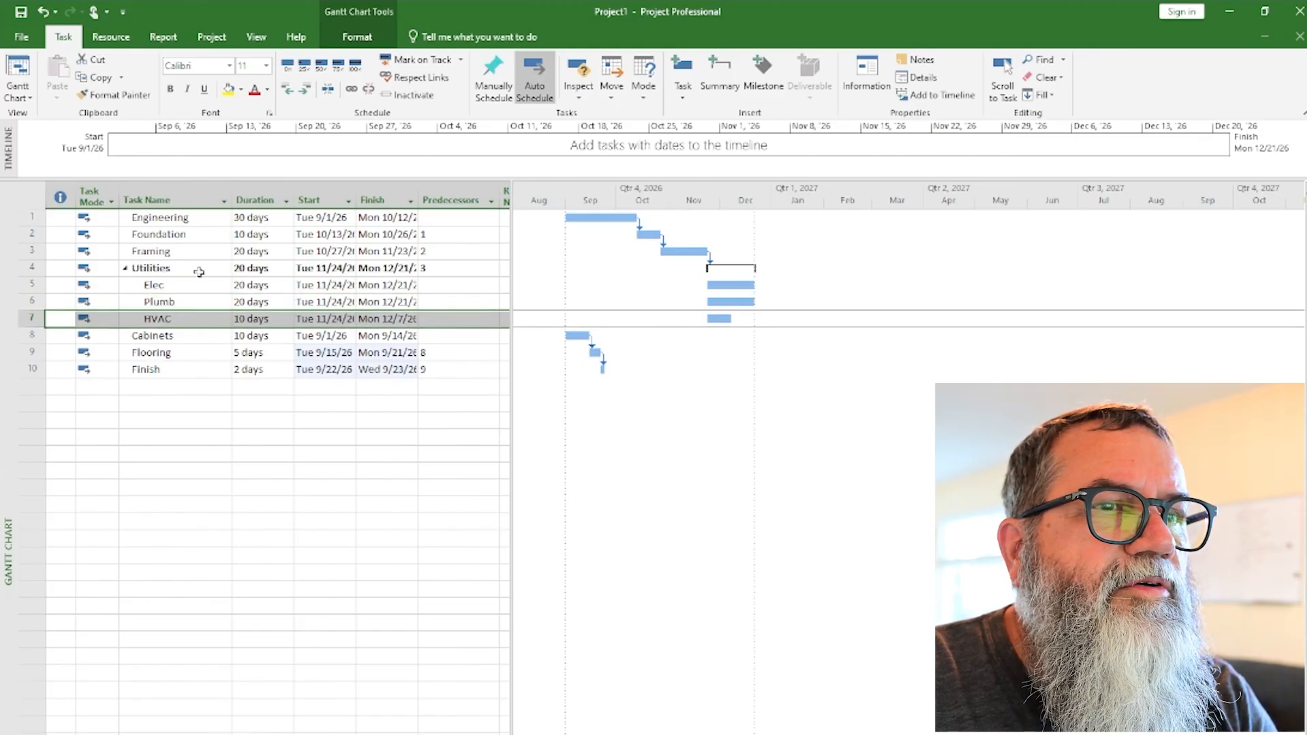
Make Utilities (task 4) the predecessor of Cabinets.
left_click(176, 339)
left_click(478, 337)
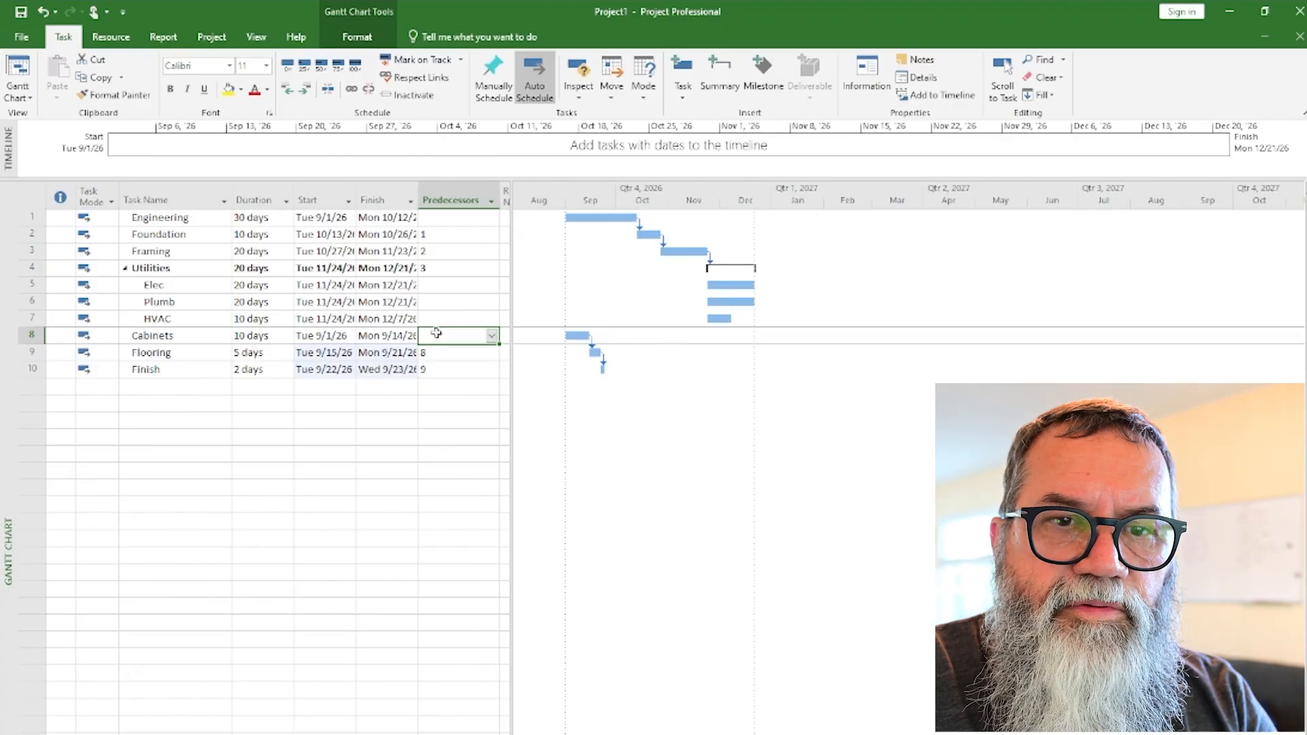
type("4")
key("Return")
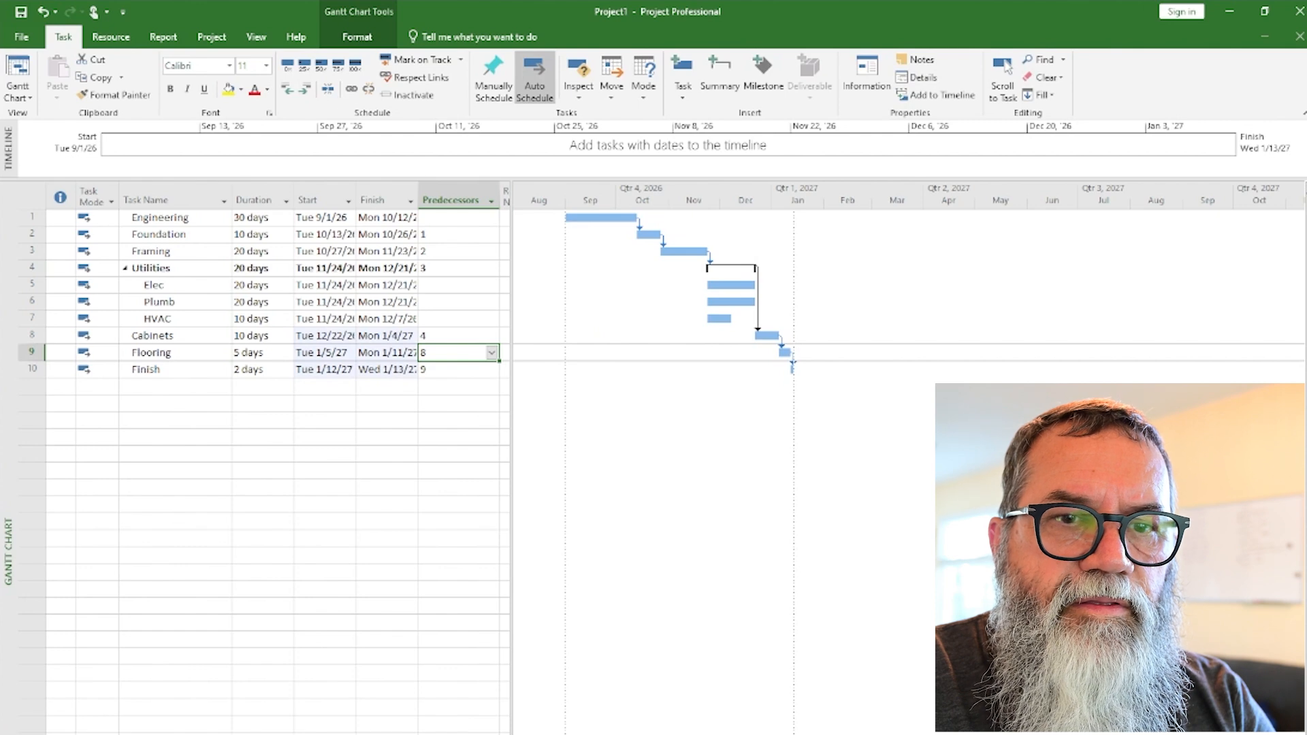
Mark progress on the Engineering bar in the Gantt chart from its start to about halfway along.
scroll(885, 470, "down", 1)
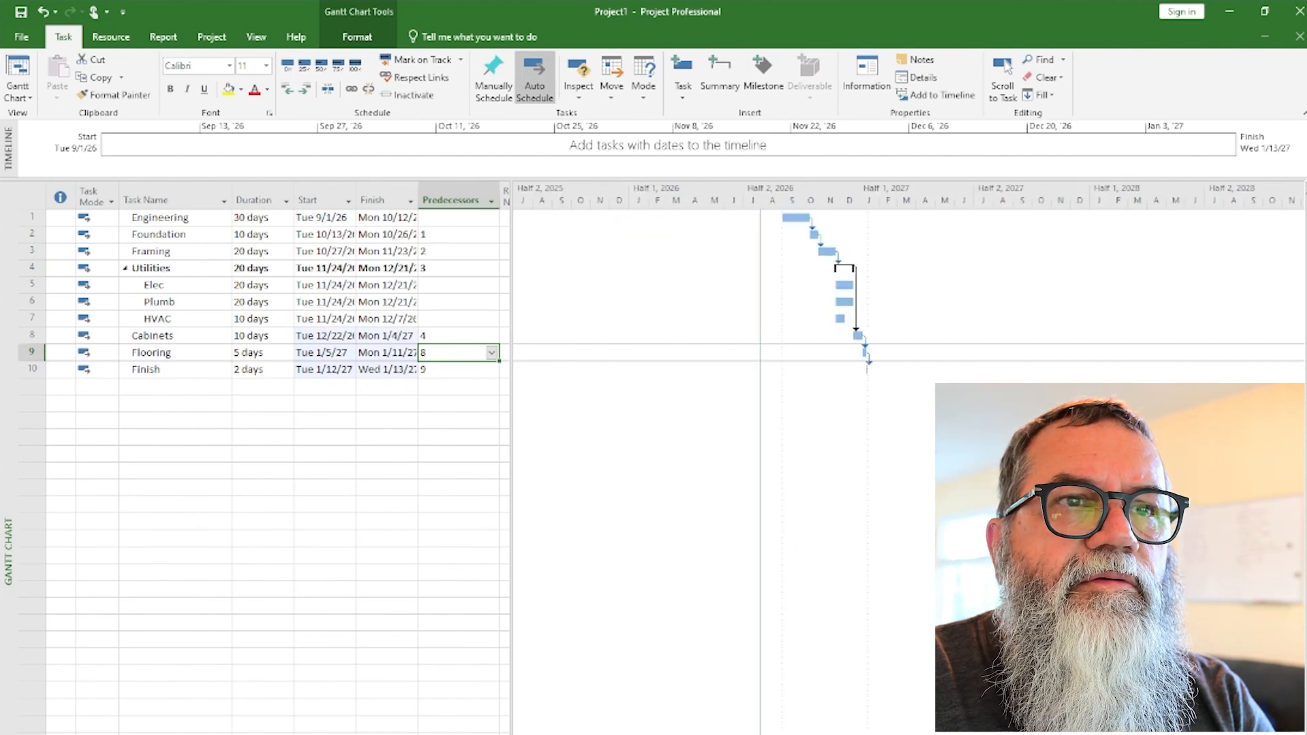
scroll(908, 470, "up", 3)
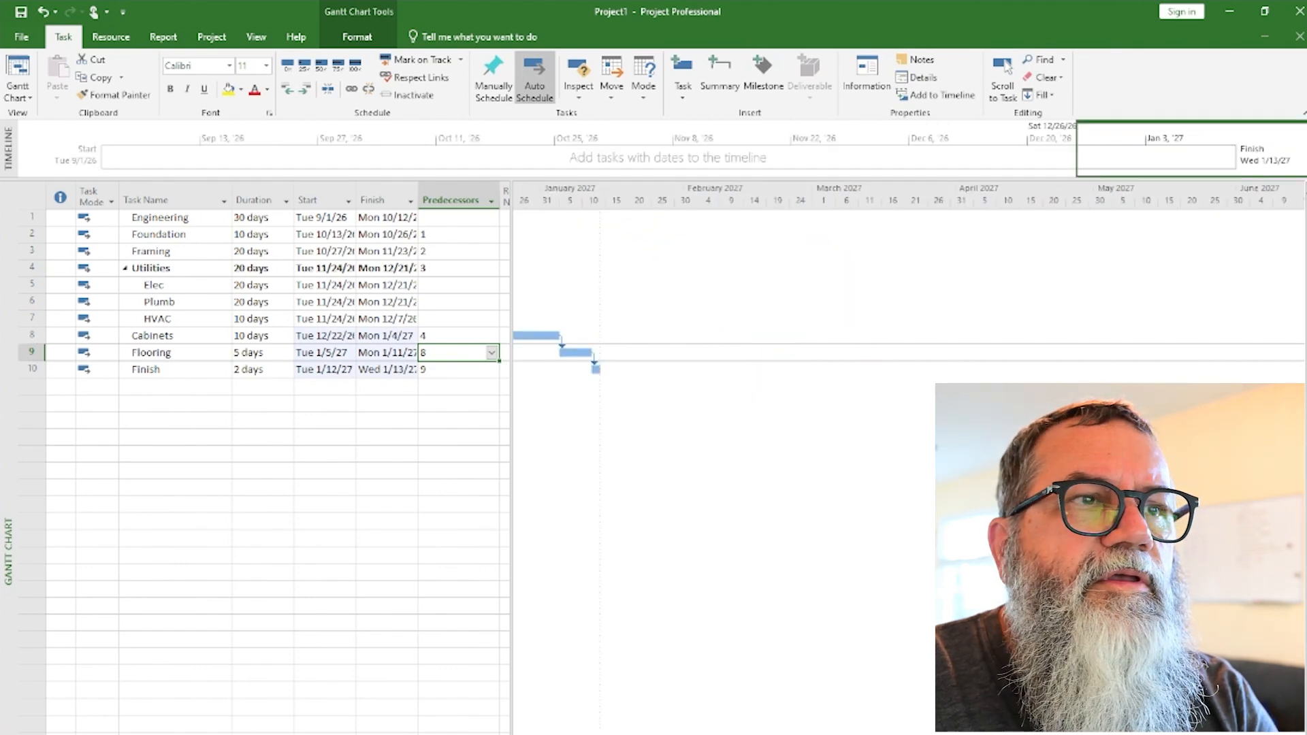
scroll(909, 470, "left", 10)
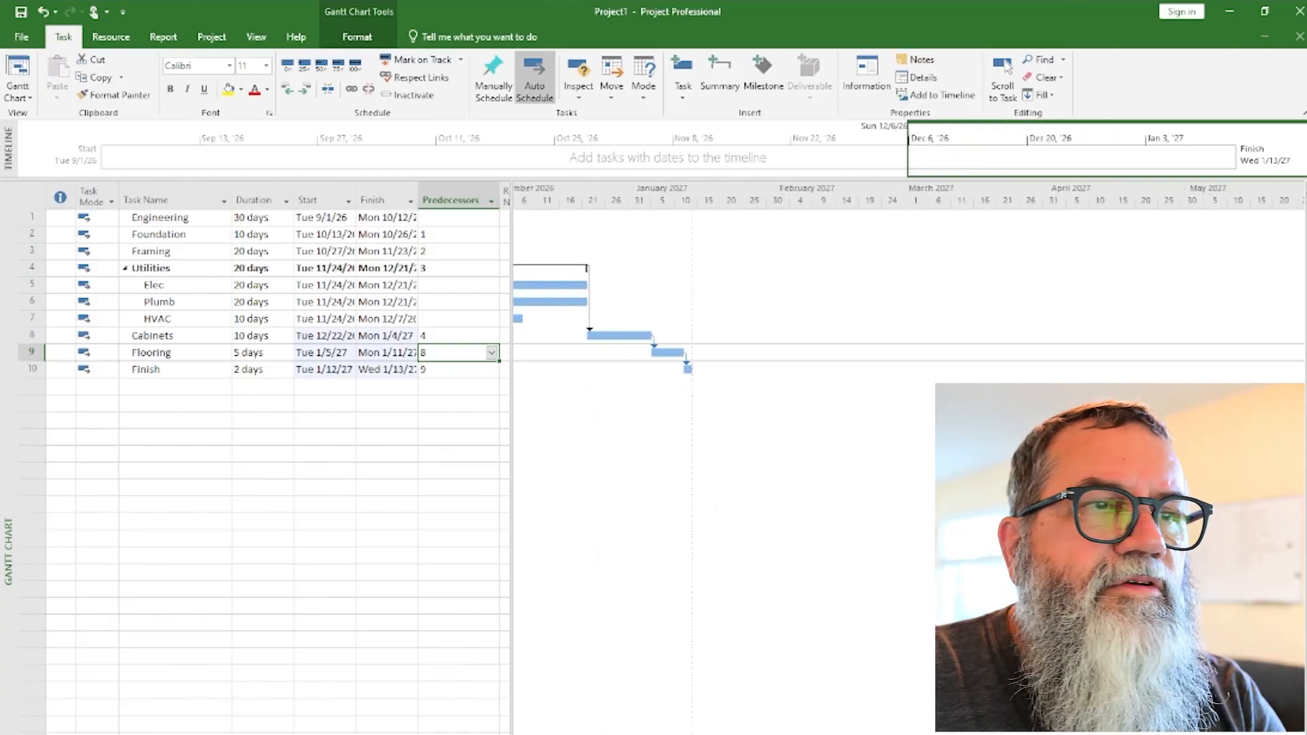
scroll(909, 286, "left", 2)
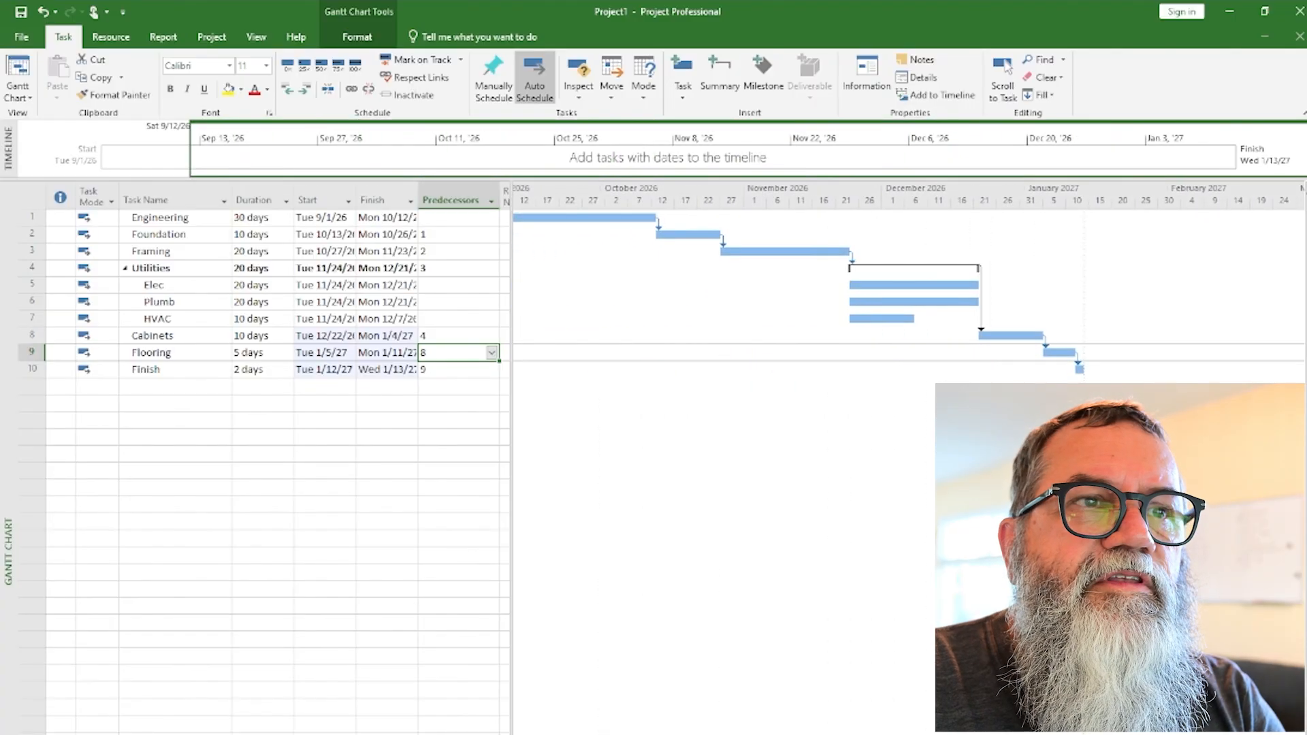
left_click(261, 590)
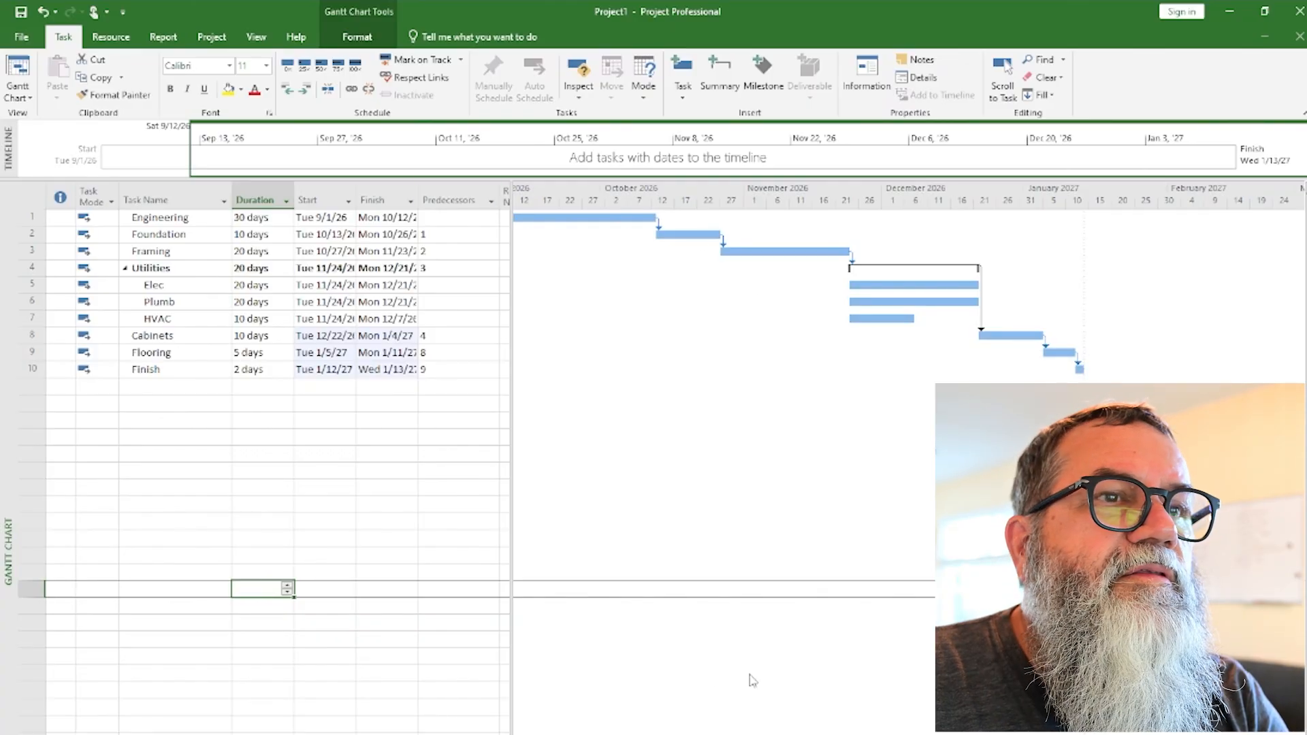
scroll(723, 463, "left", 5)
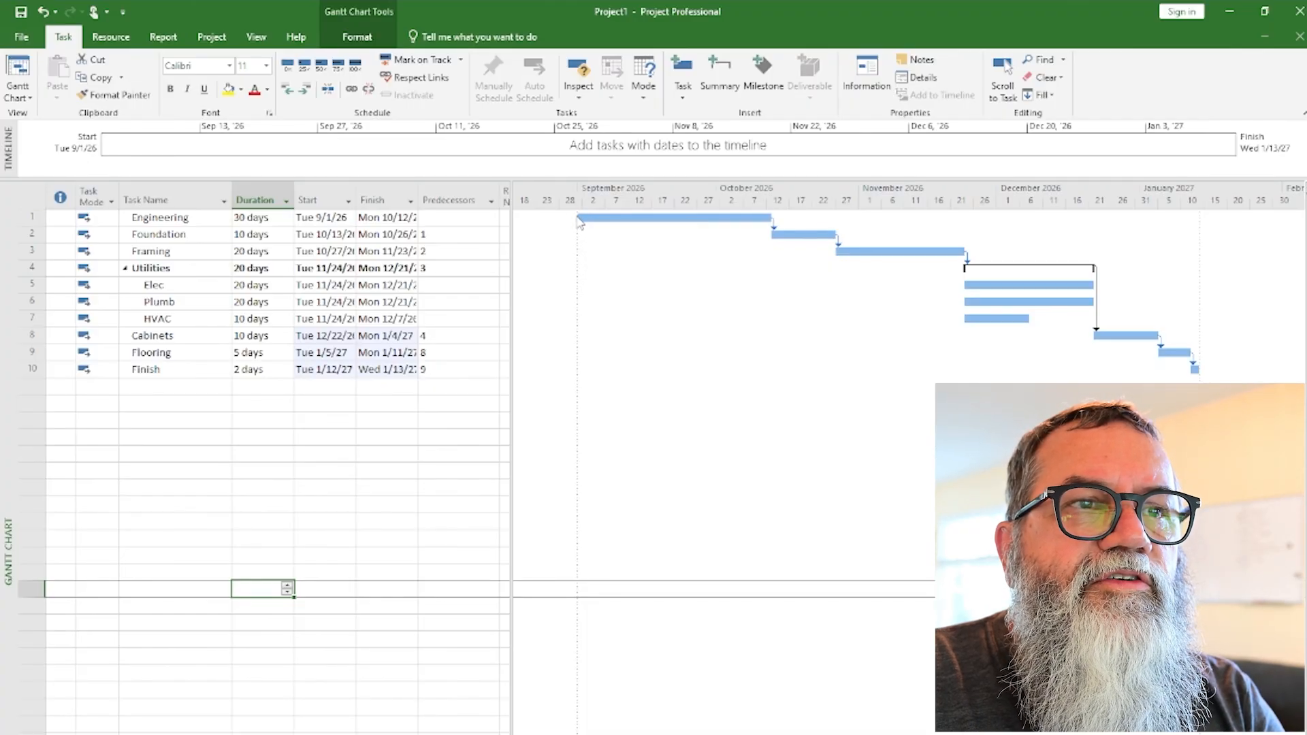
left_click_drag(578, 217, 689, 221)
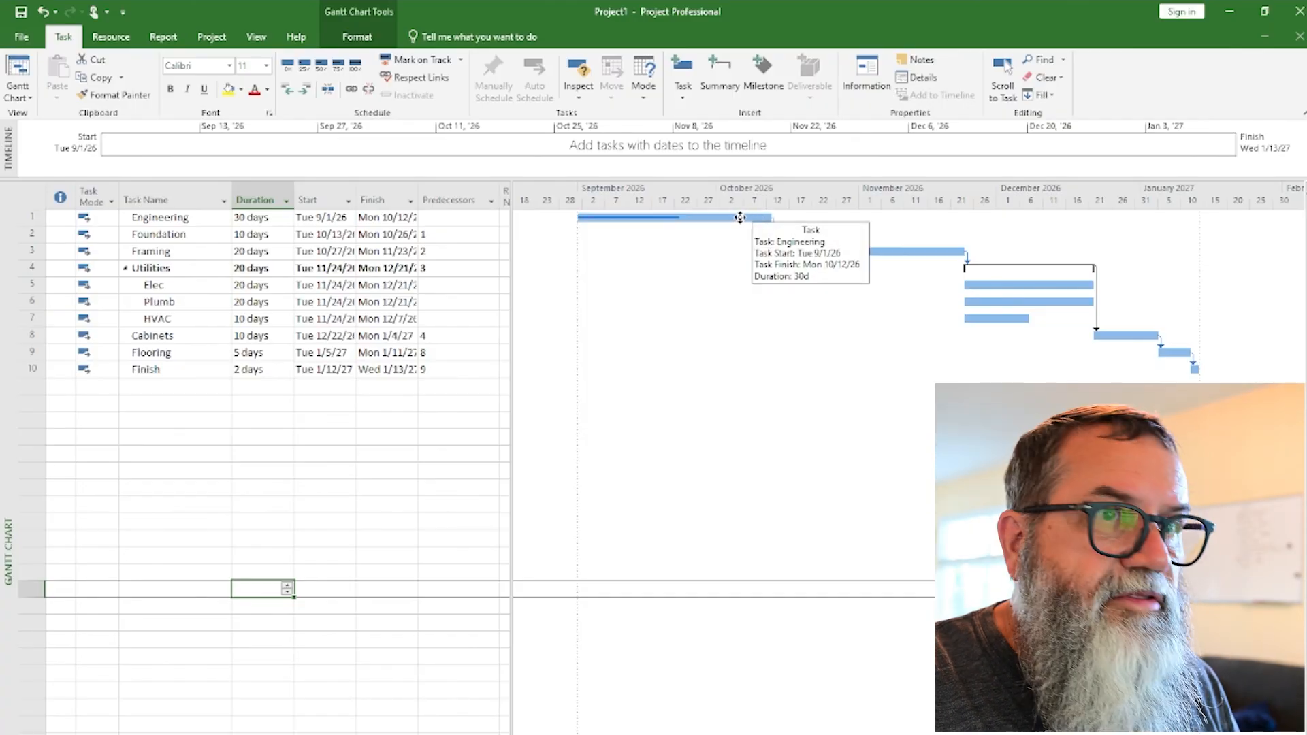
Try shifting the unfinished part of the Engineering bar in the Gantt chart to finish on Wed 10/21, and undo the shift.
left_click_drag(740, 217, 781, 218)
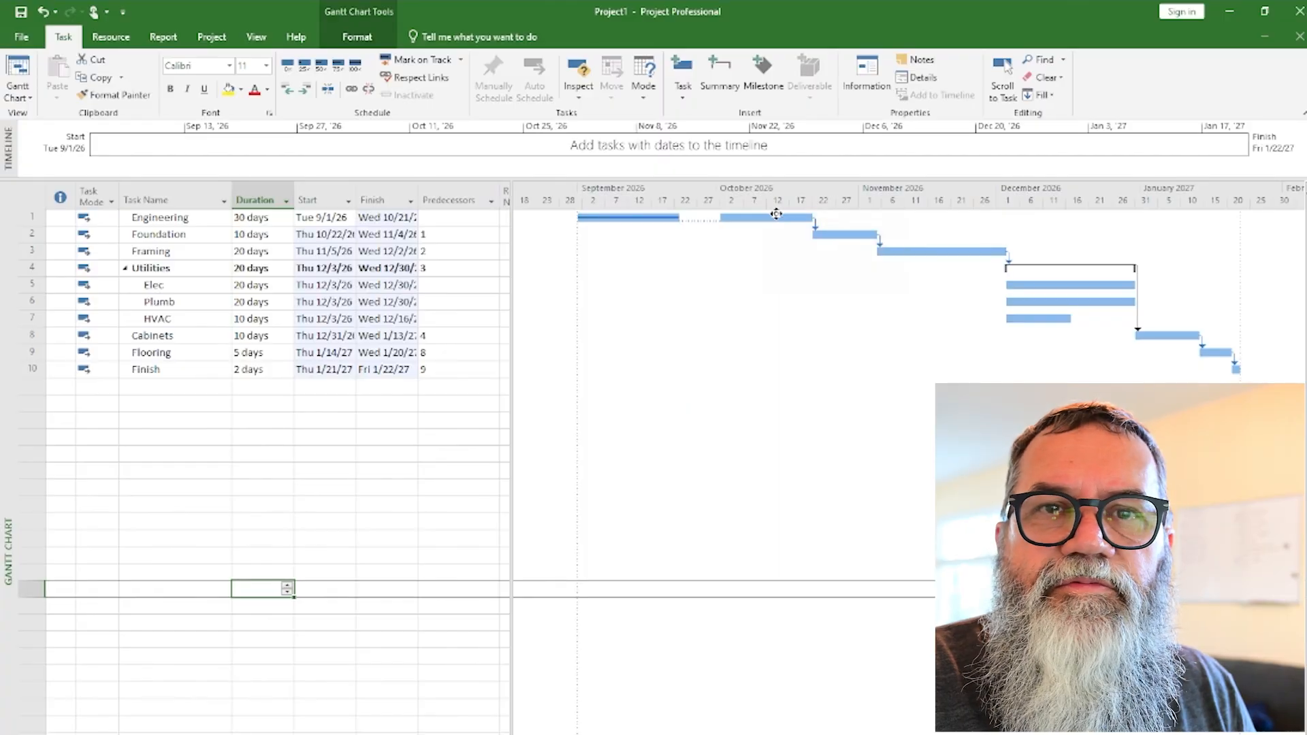
key("ctrl+z")
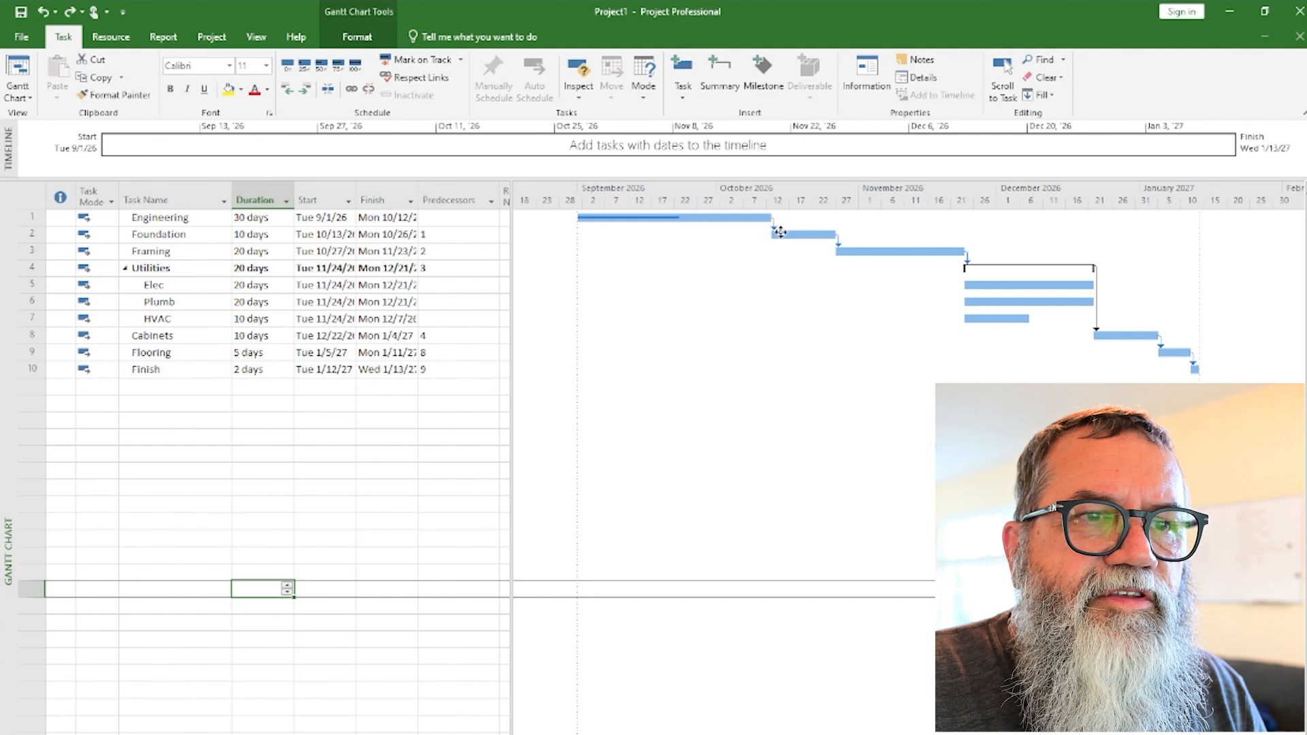
Try moving the Foundation bar to start on Thu Oct 22, '26 with its link to Engineering removed, and undo the move.
left_click_drag(794, 233, 836, 233)
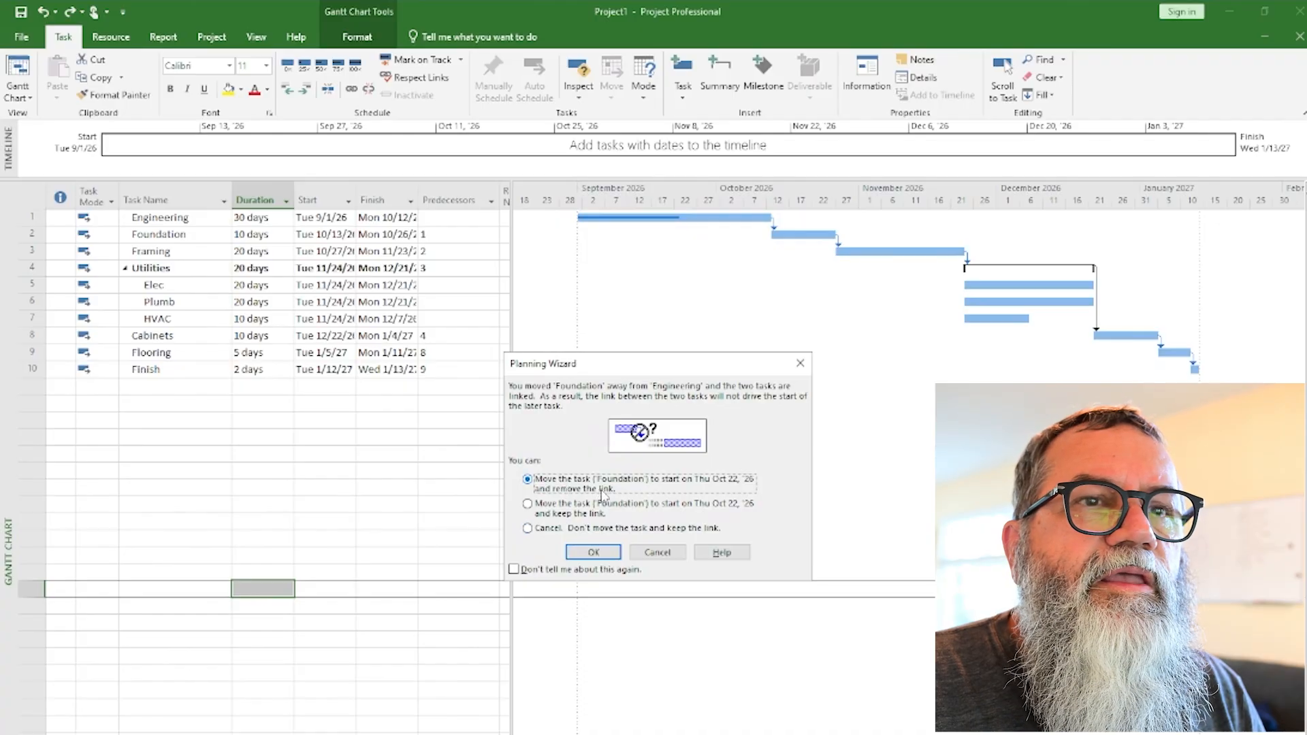
left_click(596, 553)
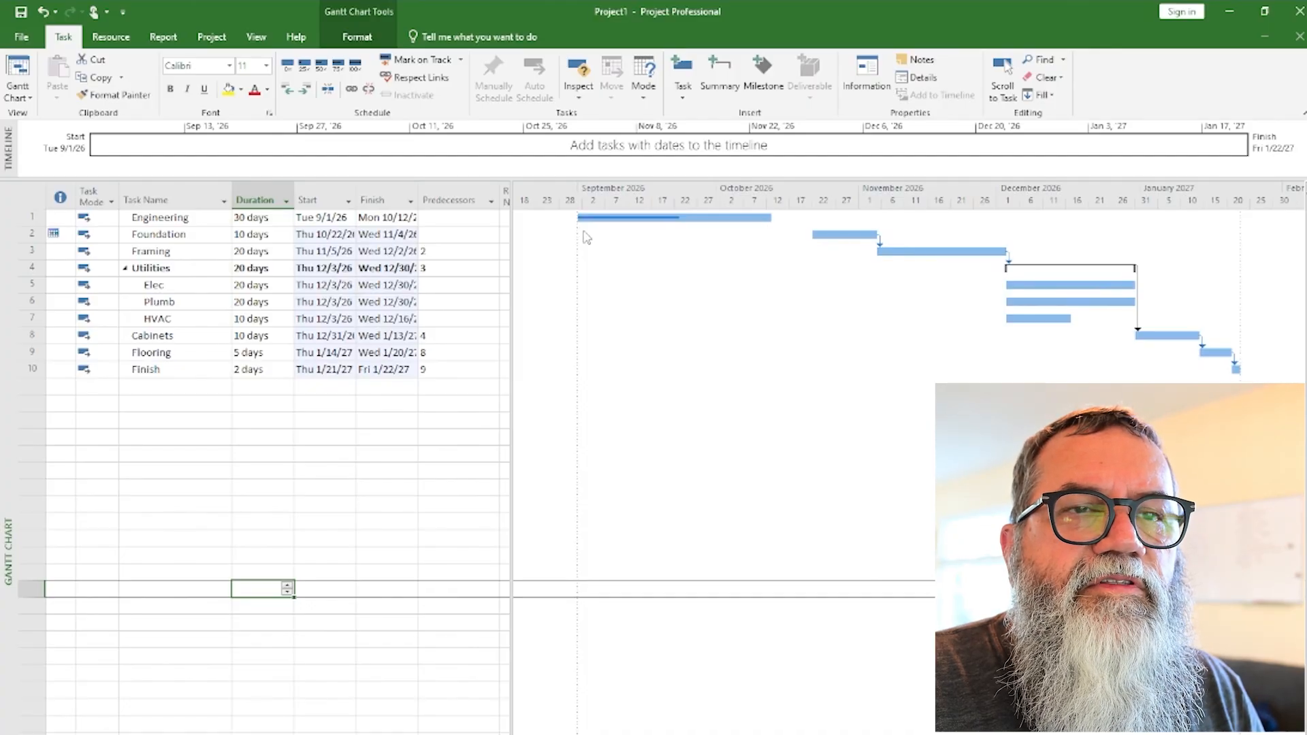
left_click(442, 234)
left_click(836, 235)
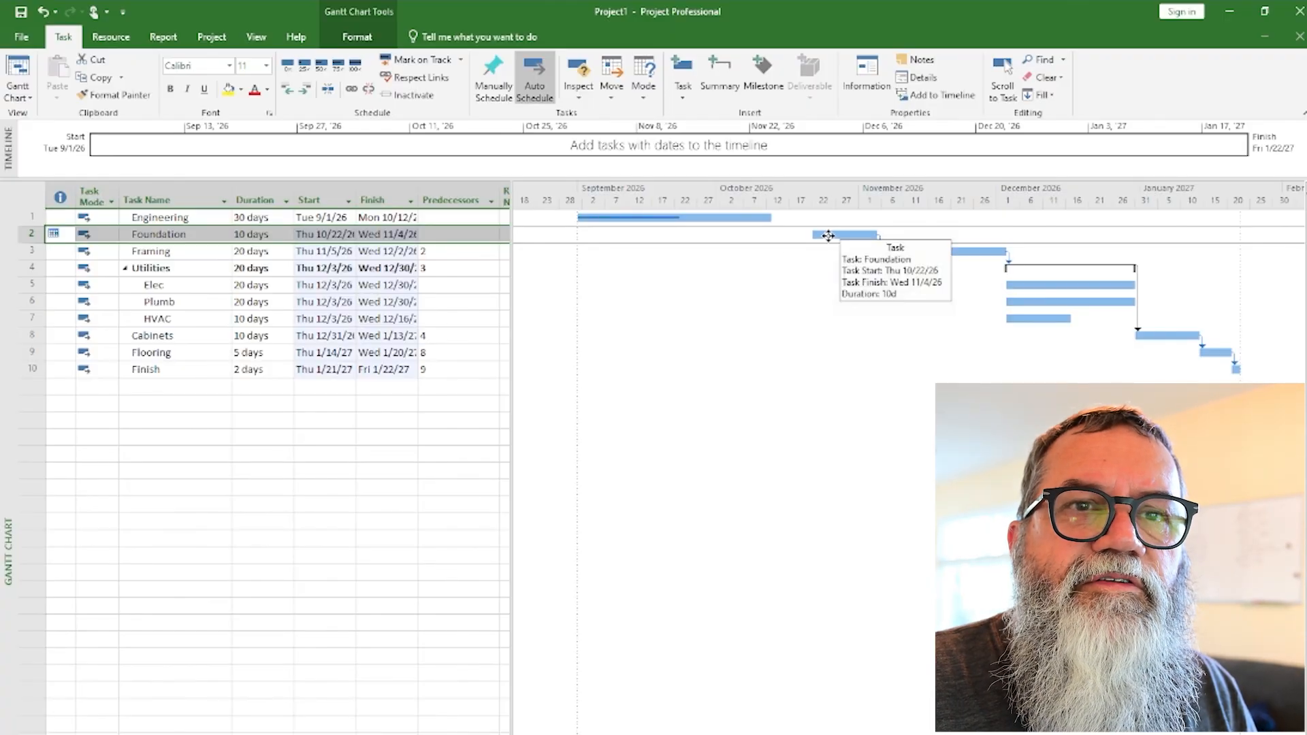
key("ctrl+z")
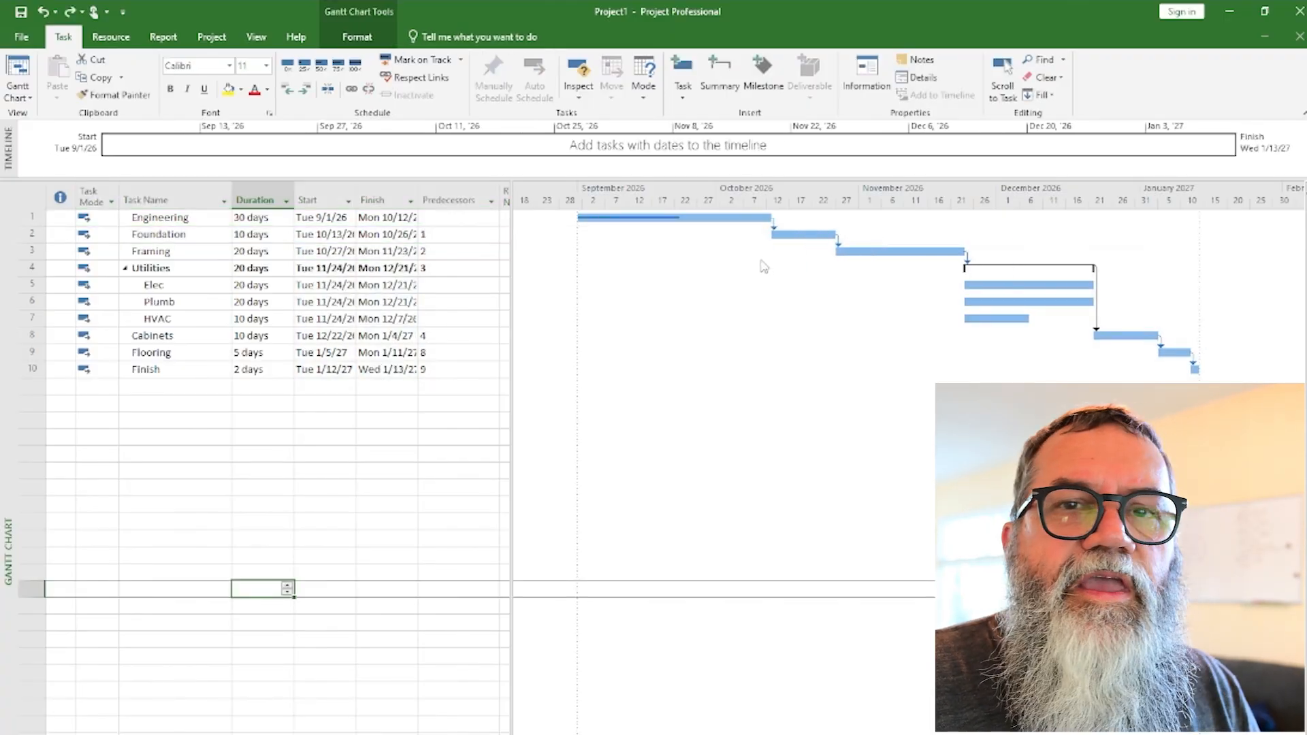